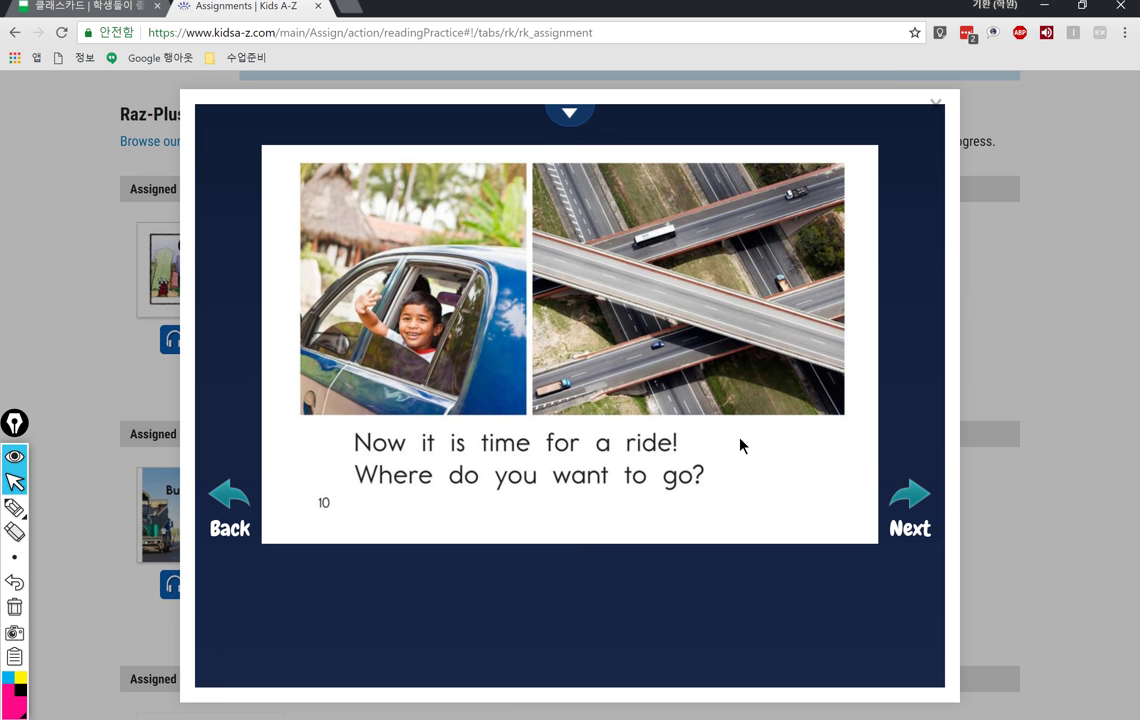
Step: Advance to the last page of the Building a Road book and close the book reader
click(910, 515)
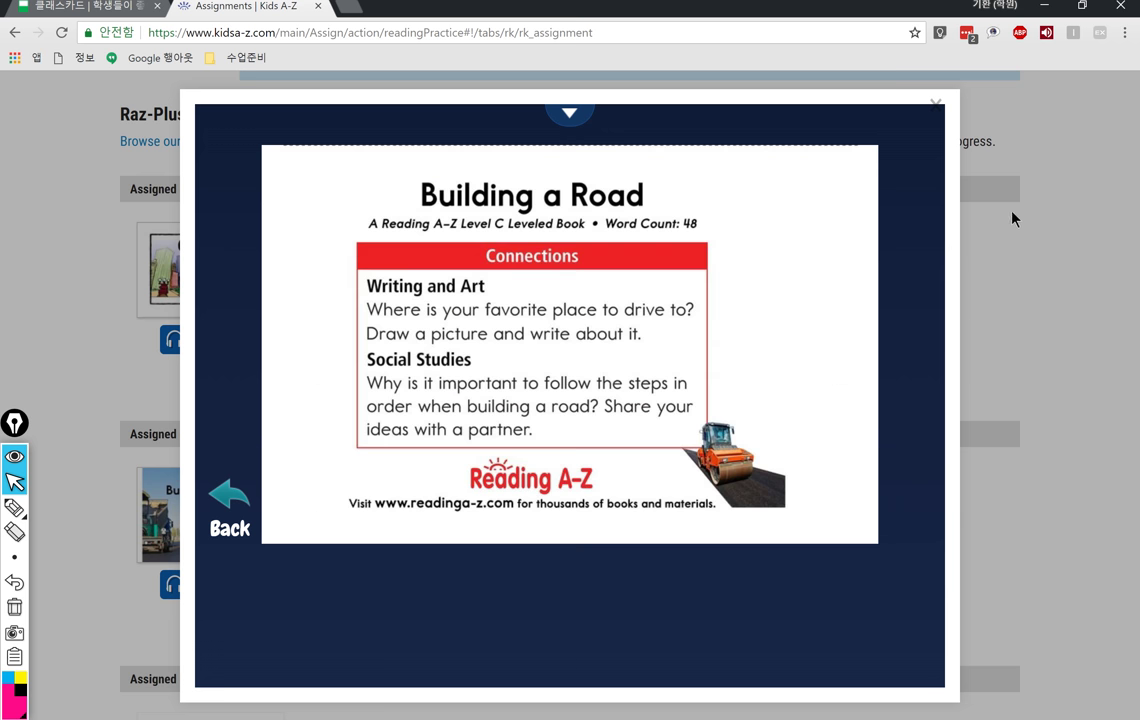
click(935, 105)
Step: Switch to the Classcard site and open the Future Flowers (Level D) word set for editing at its unfinished cards
click(68, 12)
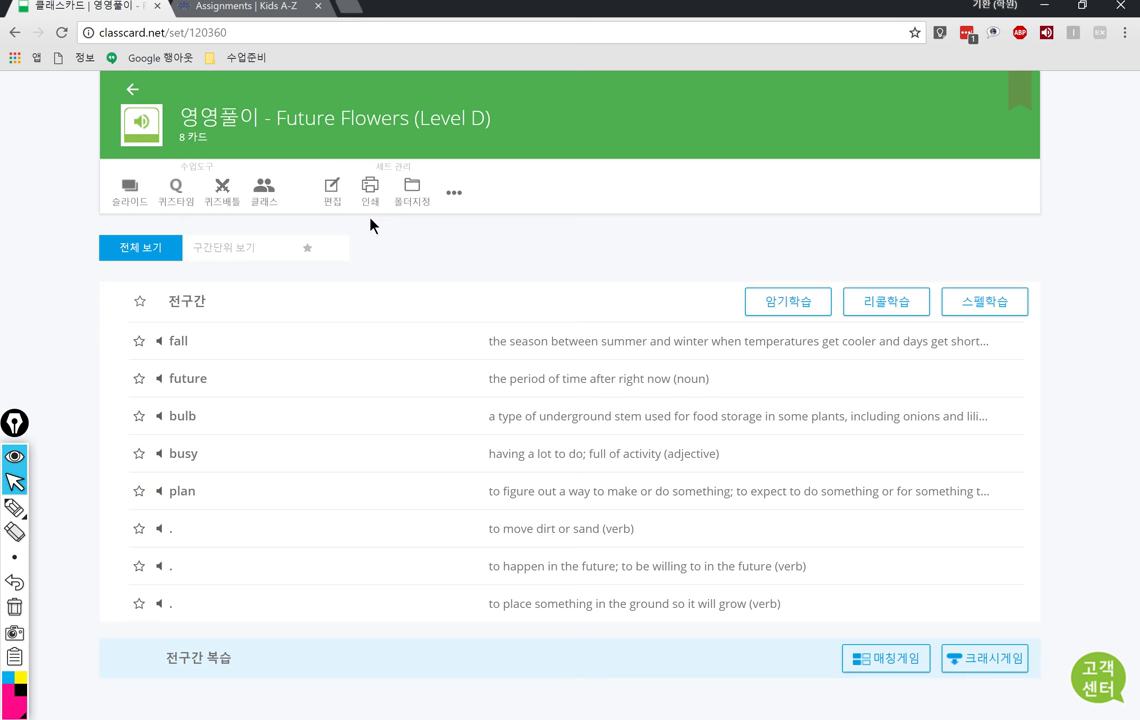
click(332, 189)
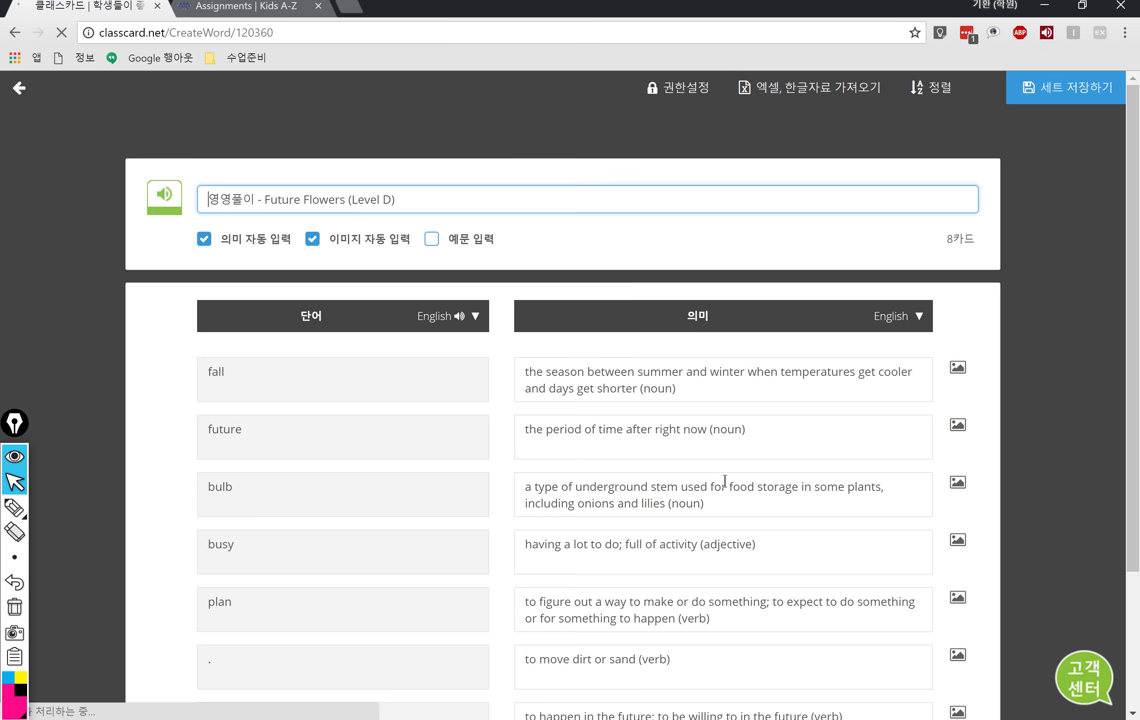
scroll(723, 481, down, 2)
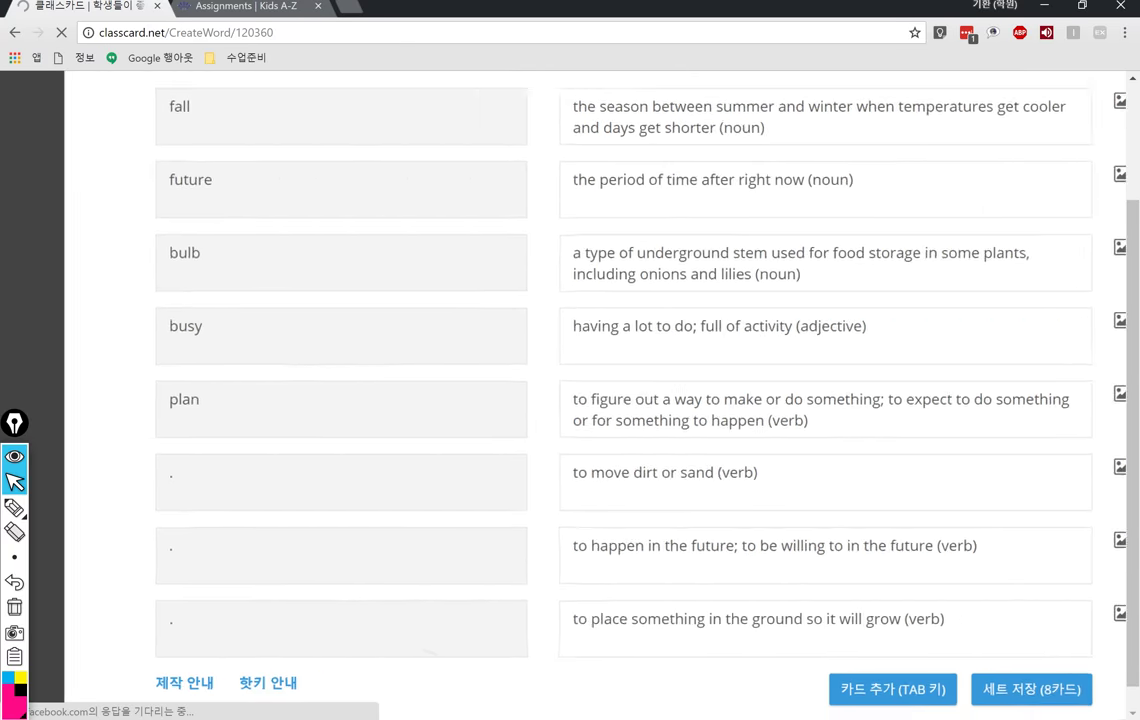
Step: Examine the definition "to move dirt or sand (verb)" and its key words on the first card lacking a word
drag(604, 466, 770, 466)
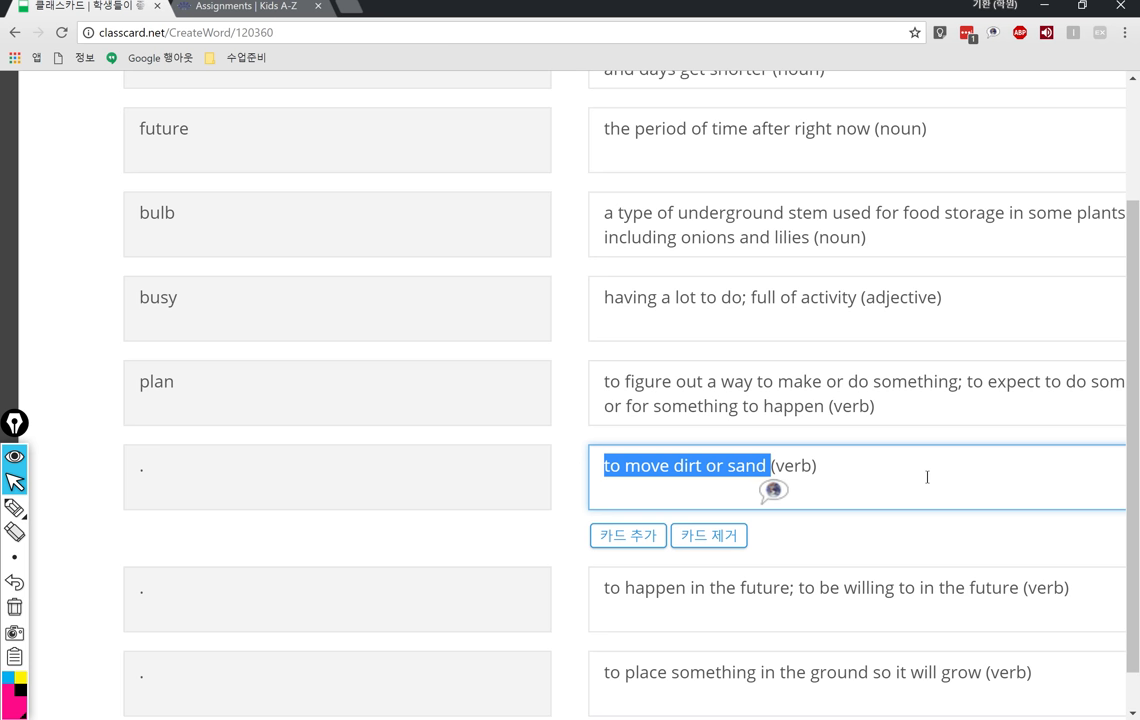
click(921, 478)
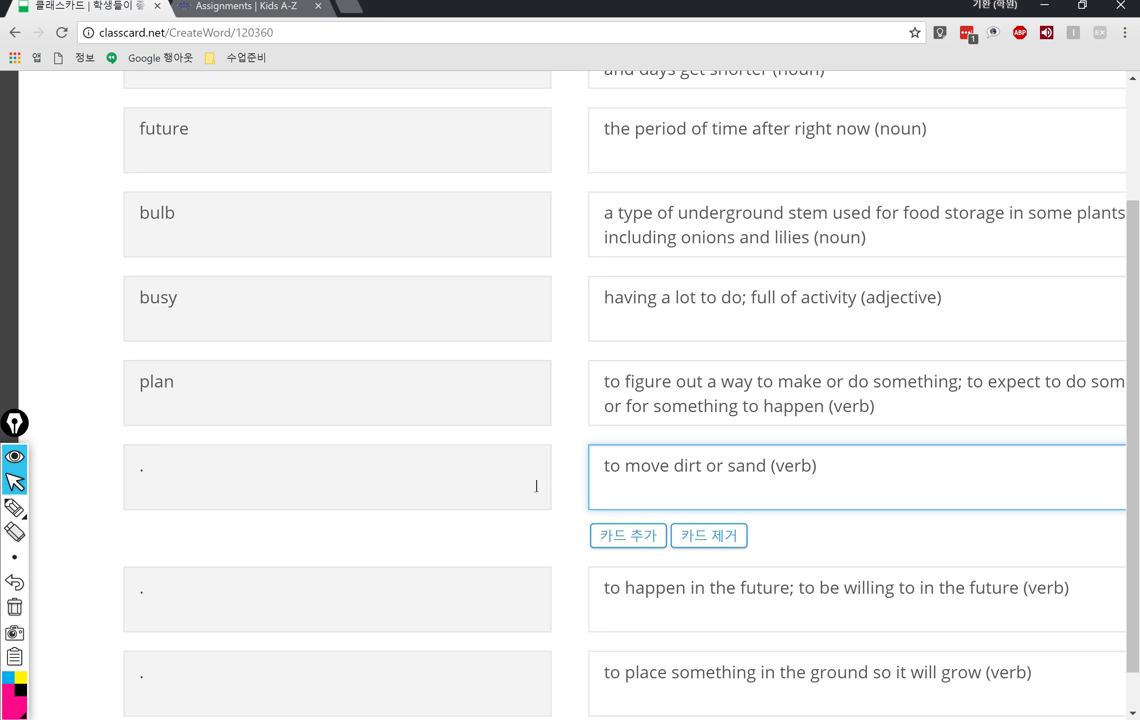
double_click(198, 464)
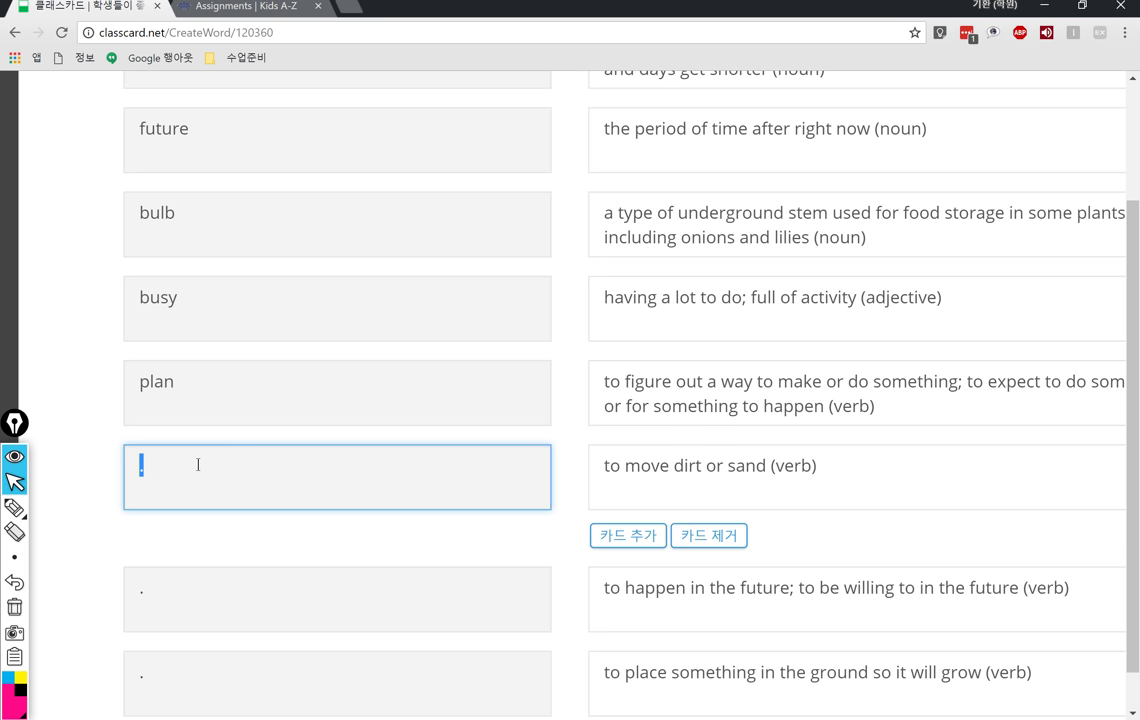
double_click(640, 467)
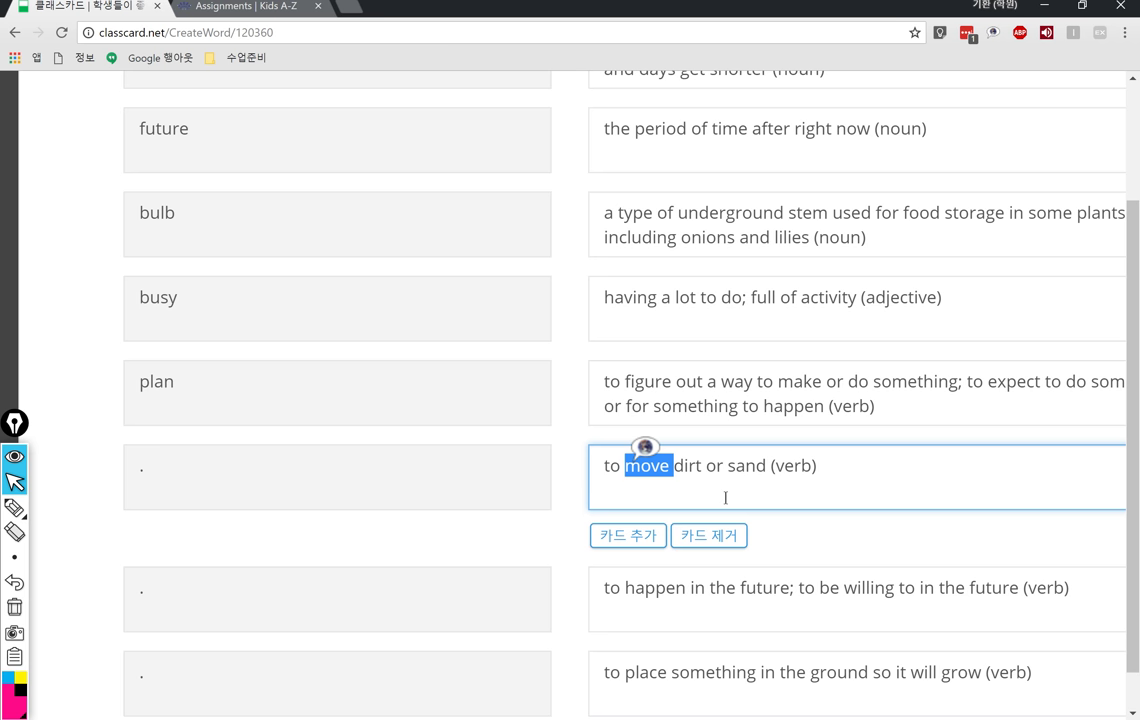
double_click(688, 466)
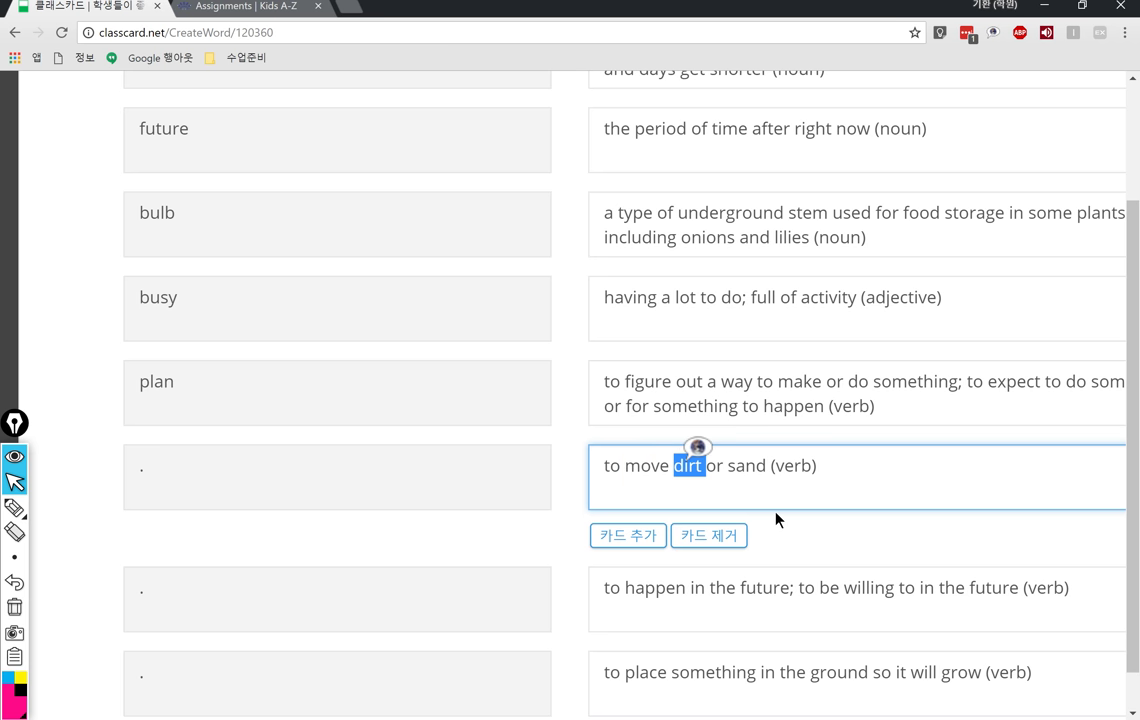
double_click(746, 466)
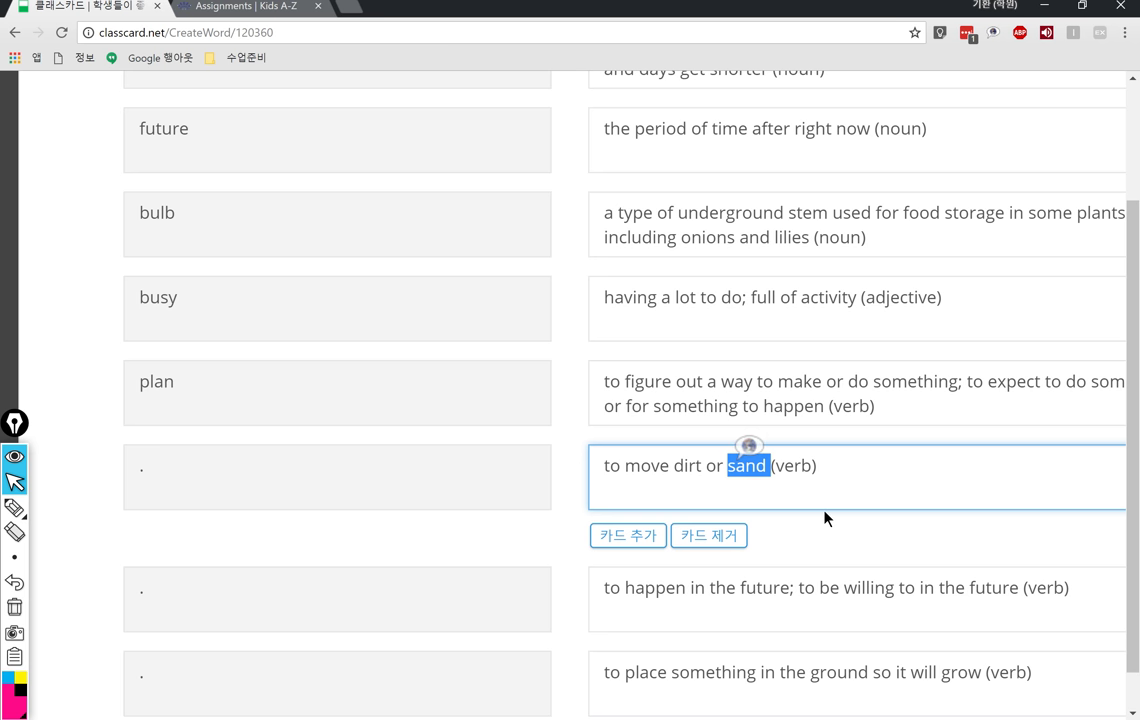
click(674, 466)
drag(674, 466, 766, 466)
drag(626, 466, 768, 468)
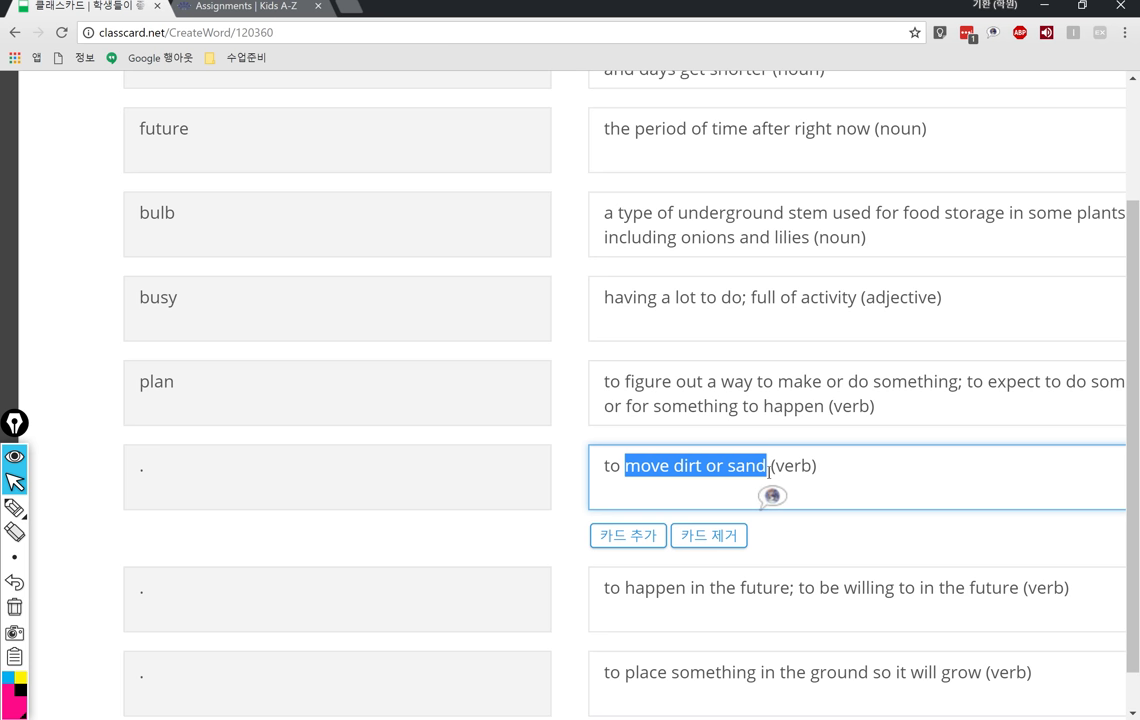
Step: Replace the placeholder word of the "to move dirt or sand" card with "dig"
click(214, 458)
key(ctrl+a)
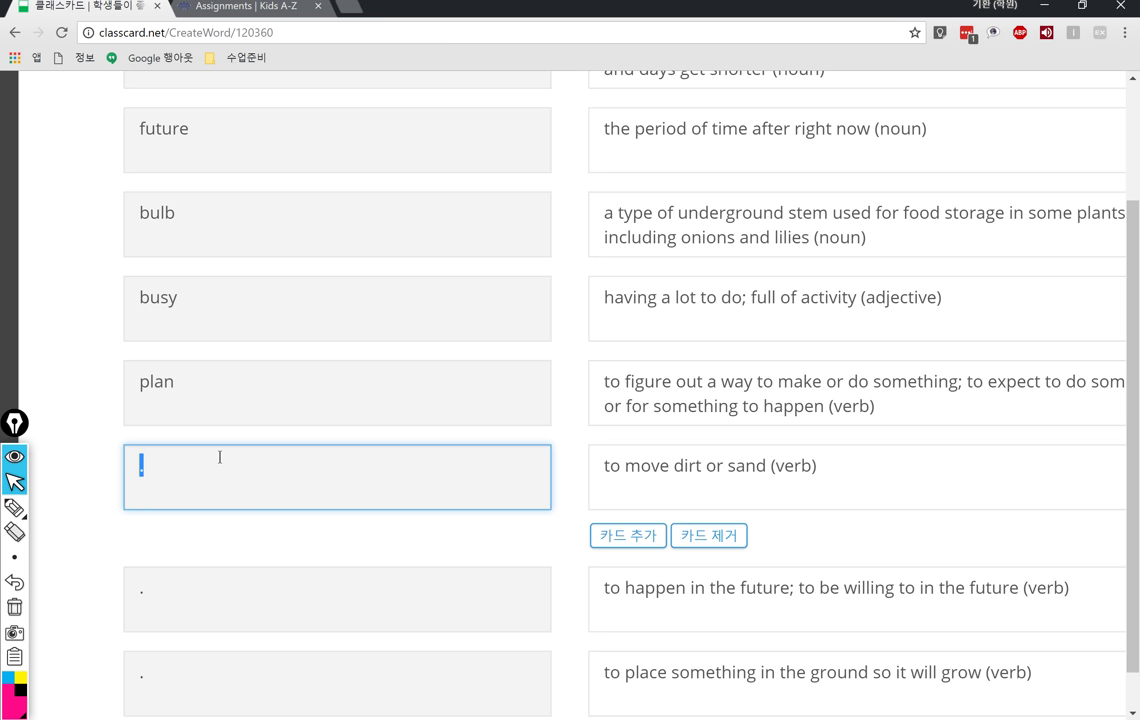
text(dig)
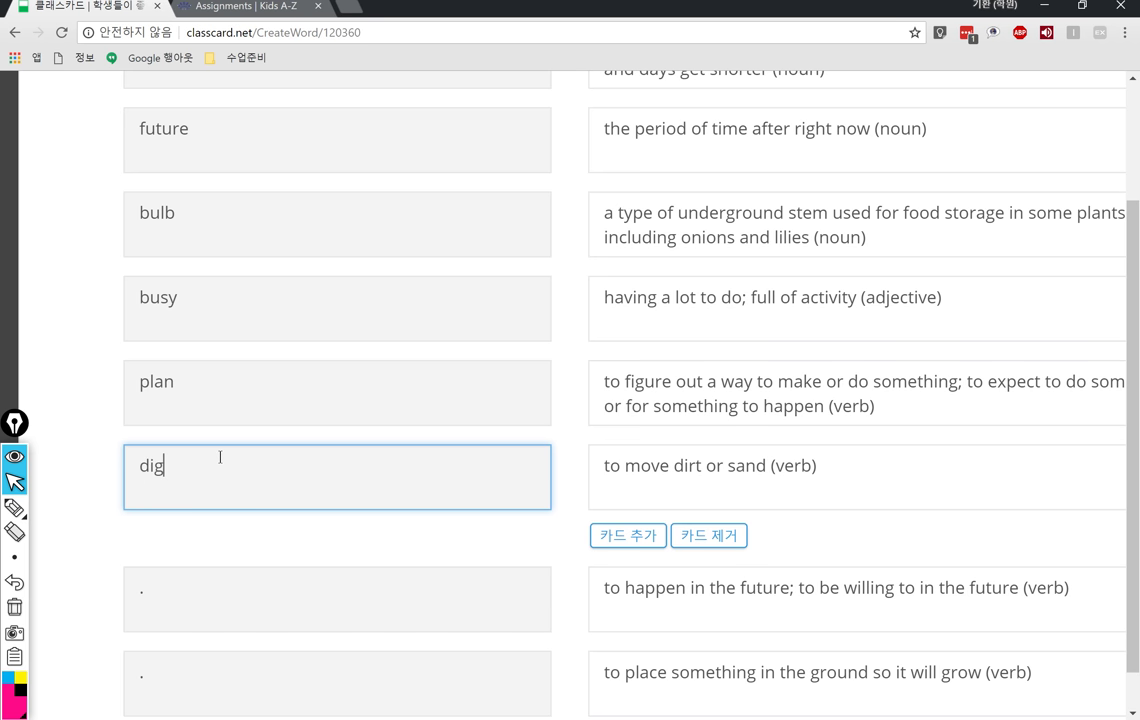
Step: Look up the Korean translation of "dig" in the pop-up translator and reposition its window over the cards
double_click(145, 463)
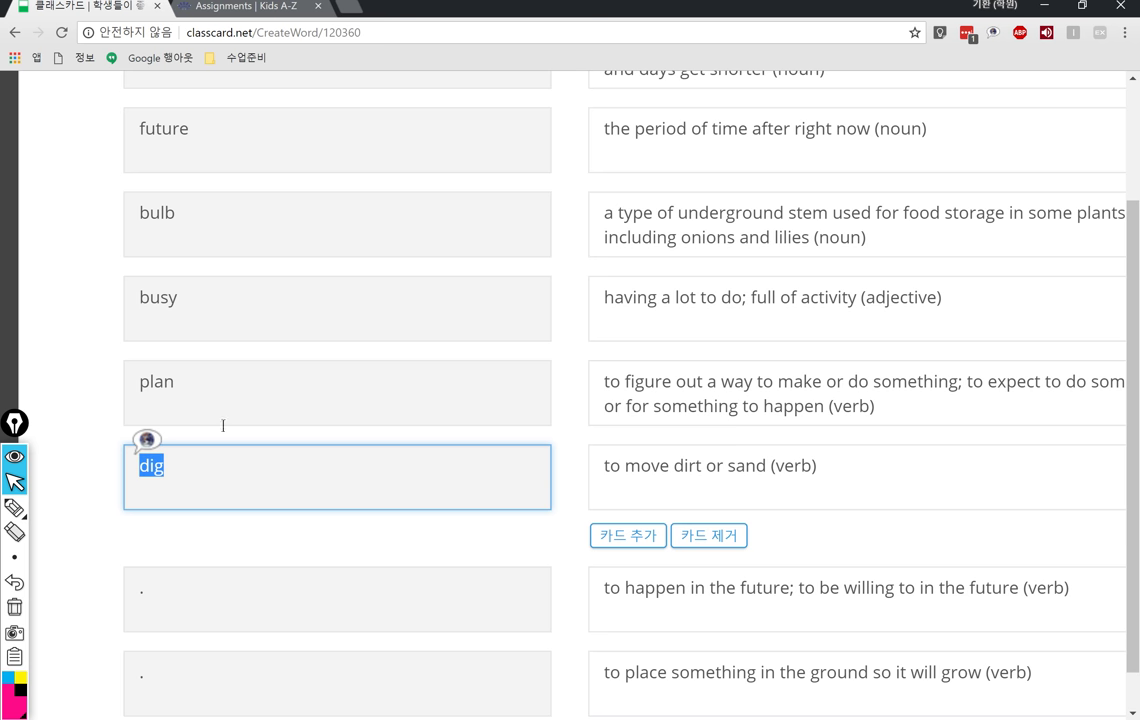
click(147, 440)
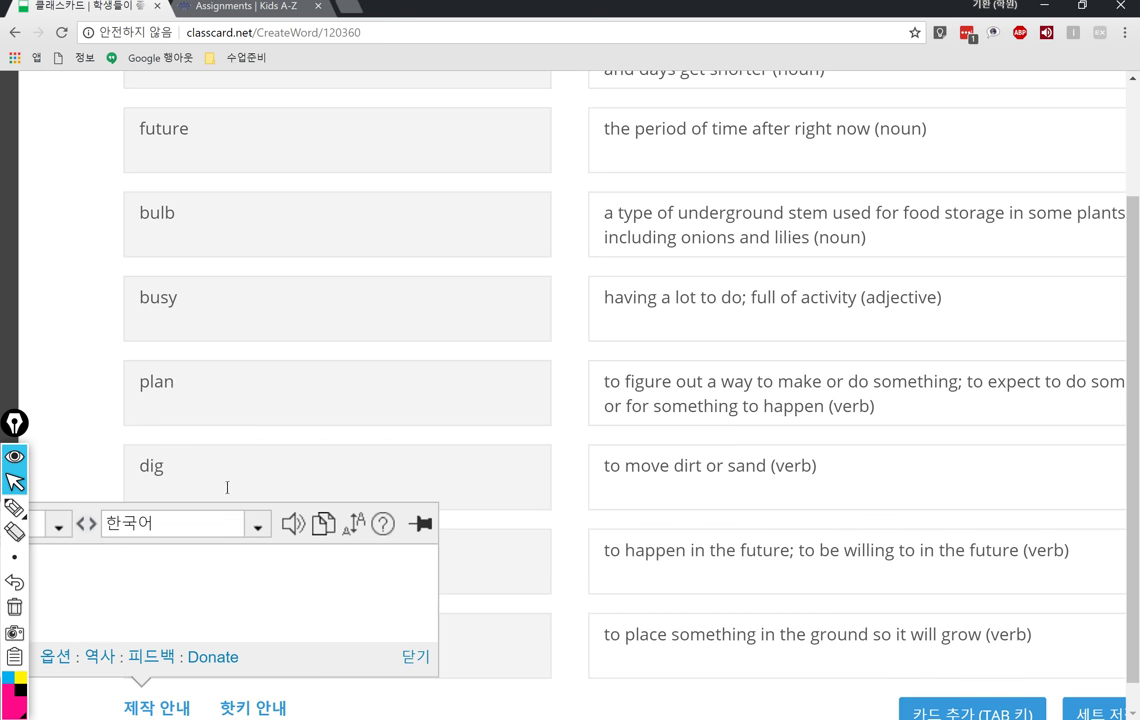
drag(270, 506, 548, 331)
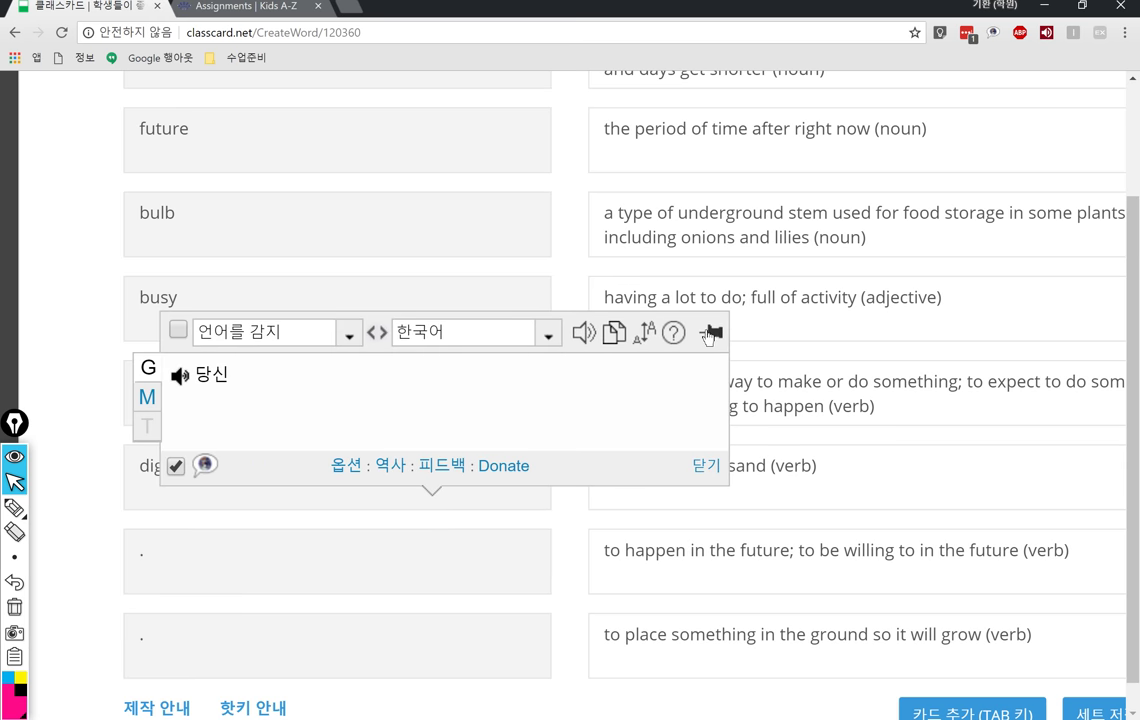
Step: Try to set the pop-up translator's source language to English (영어), and close the translator
click(225, 334)
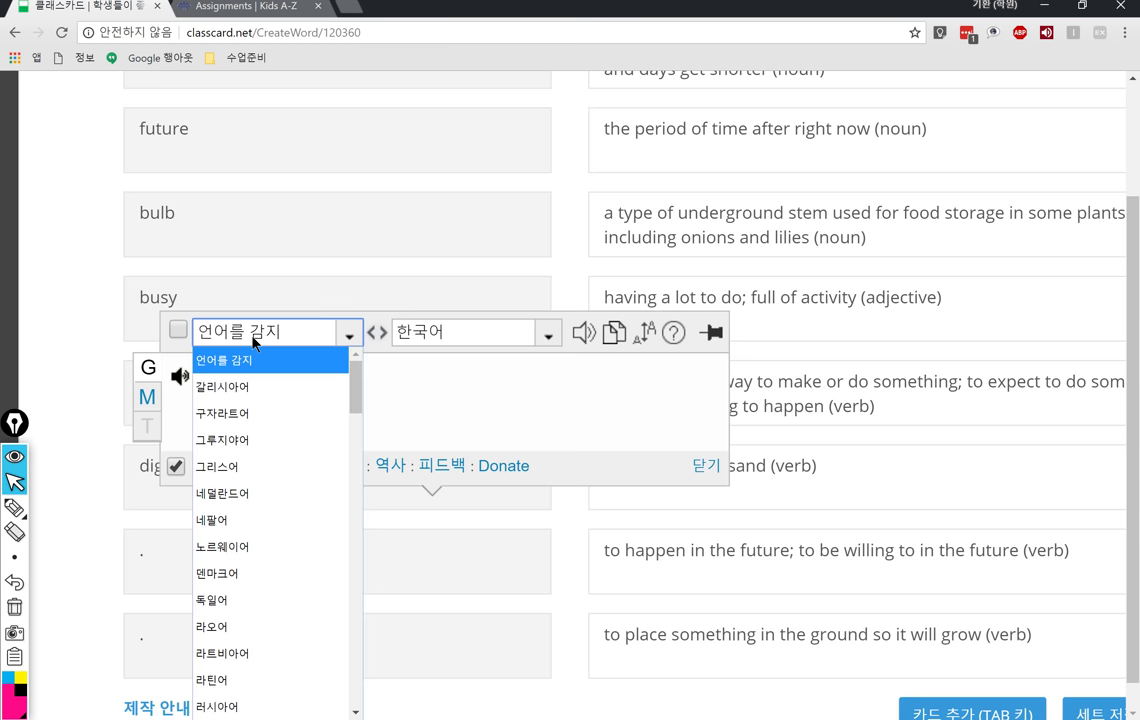
scroll(280, 547, down, 10)
scroll(280, 548, down, 4)
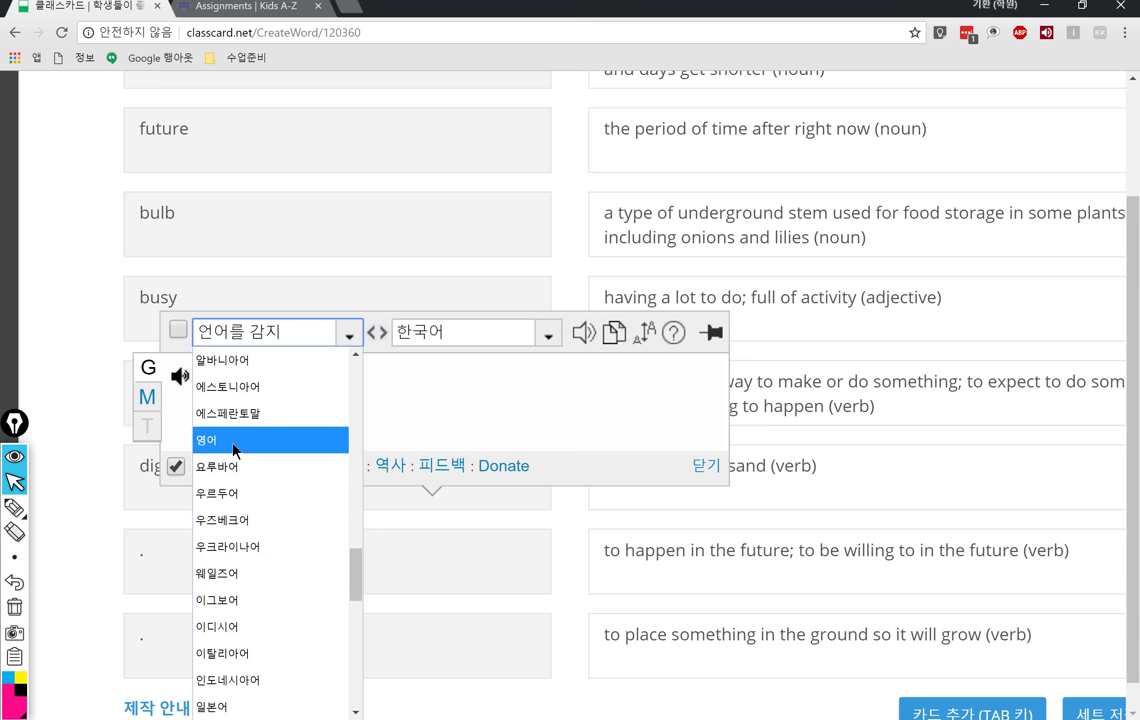
scroll(232, 440, up, 5)
click(232, 440)
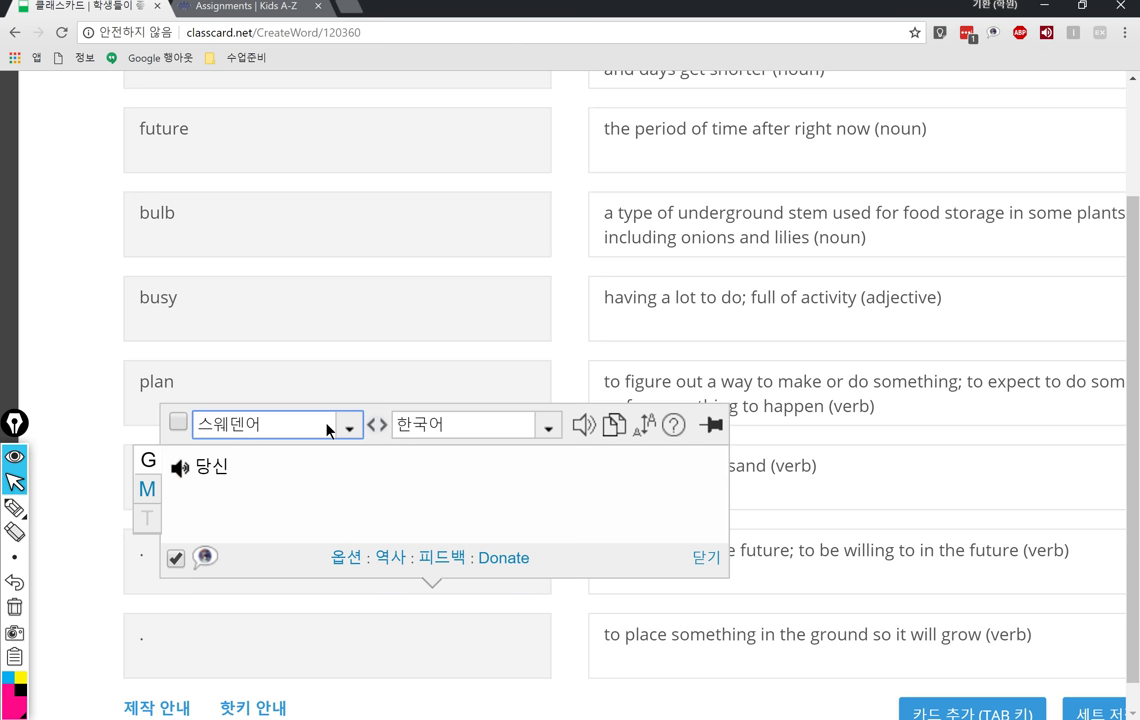
click(330, 430)
scroll(280, 330, up, 10)
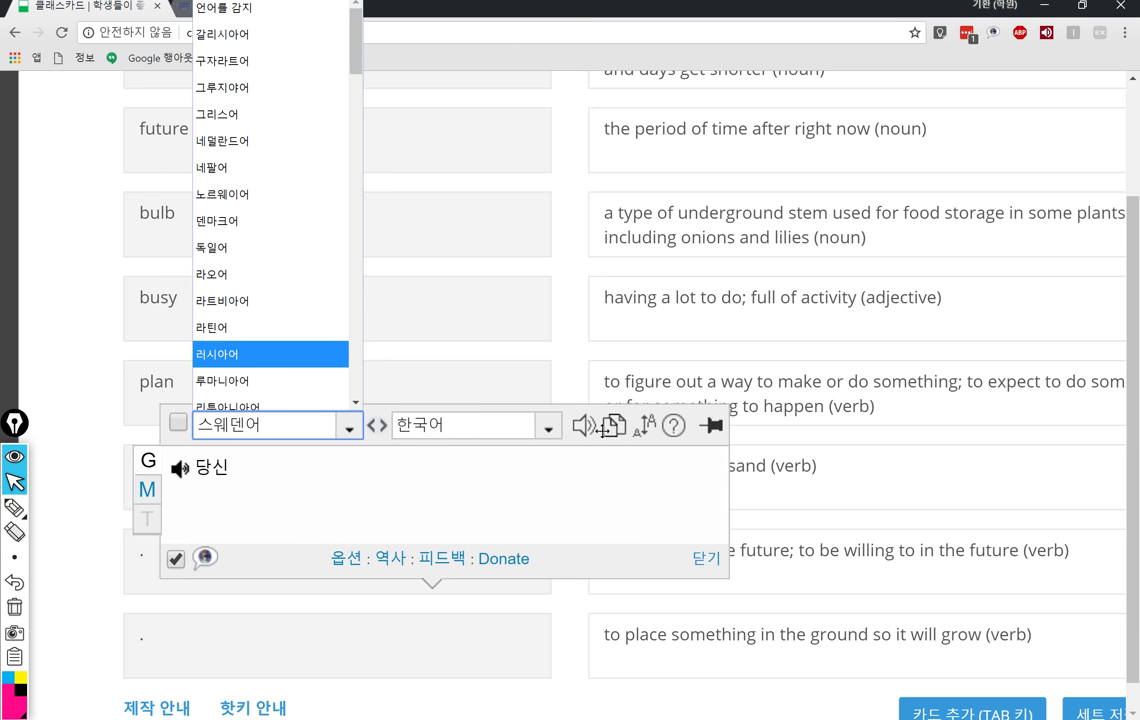
click(706, 558)
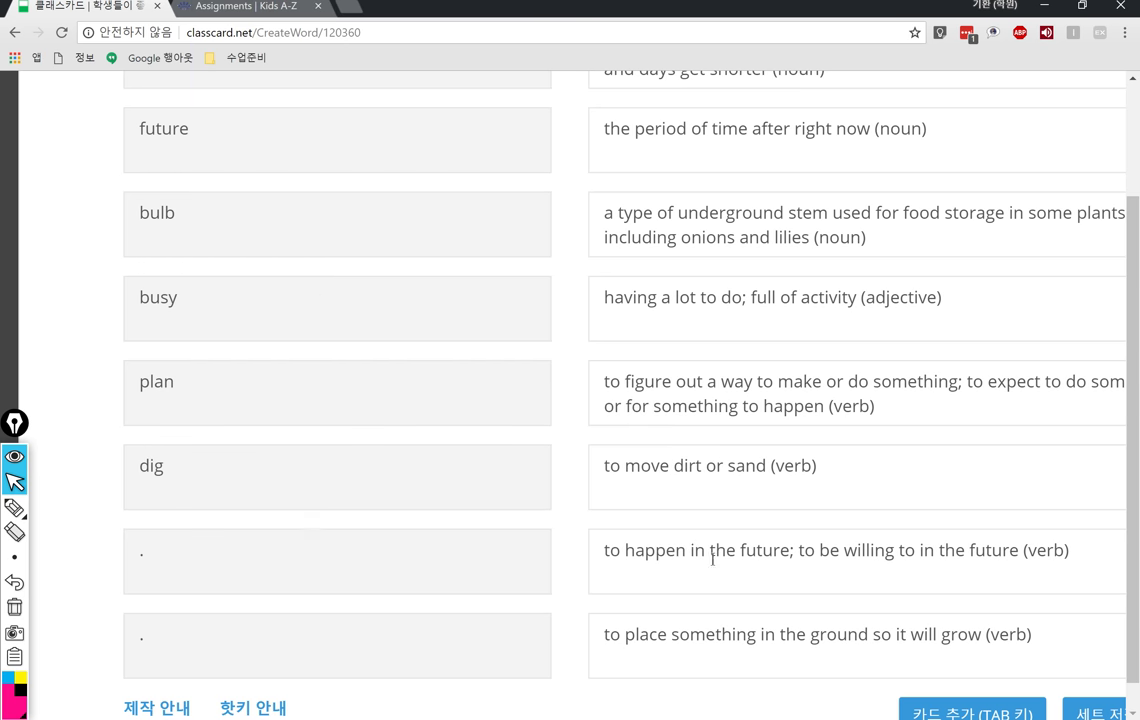
Step: Review the word "dig" against its full definition on the completed card
double_click(148, 465)
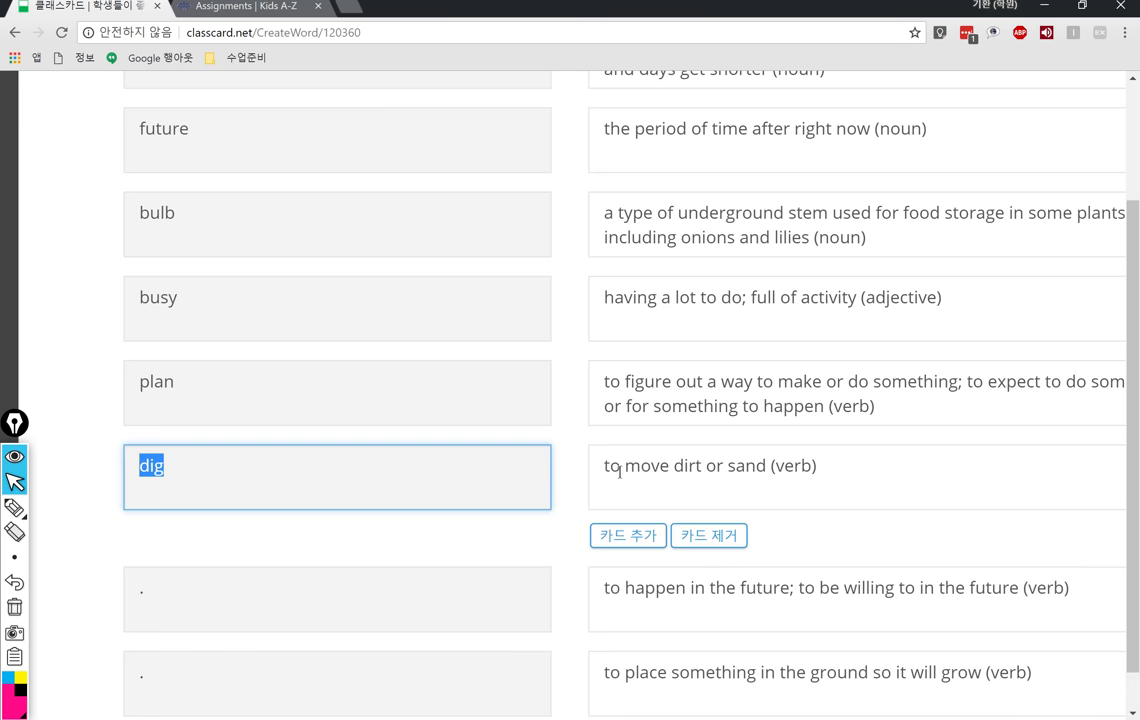
drag(601, 466, 911, 474)
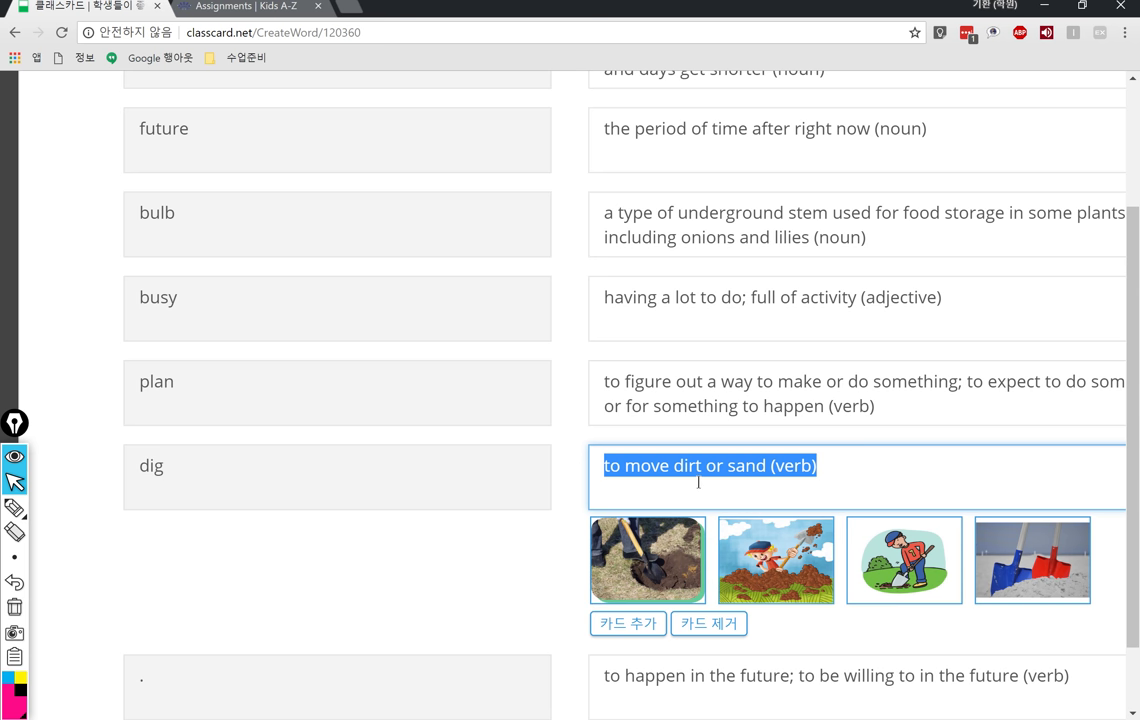
double_click(193, 471)
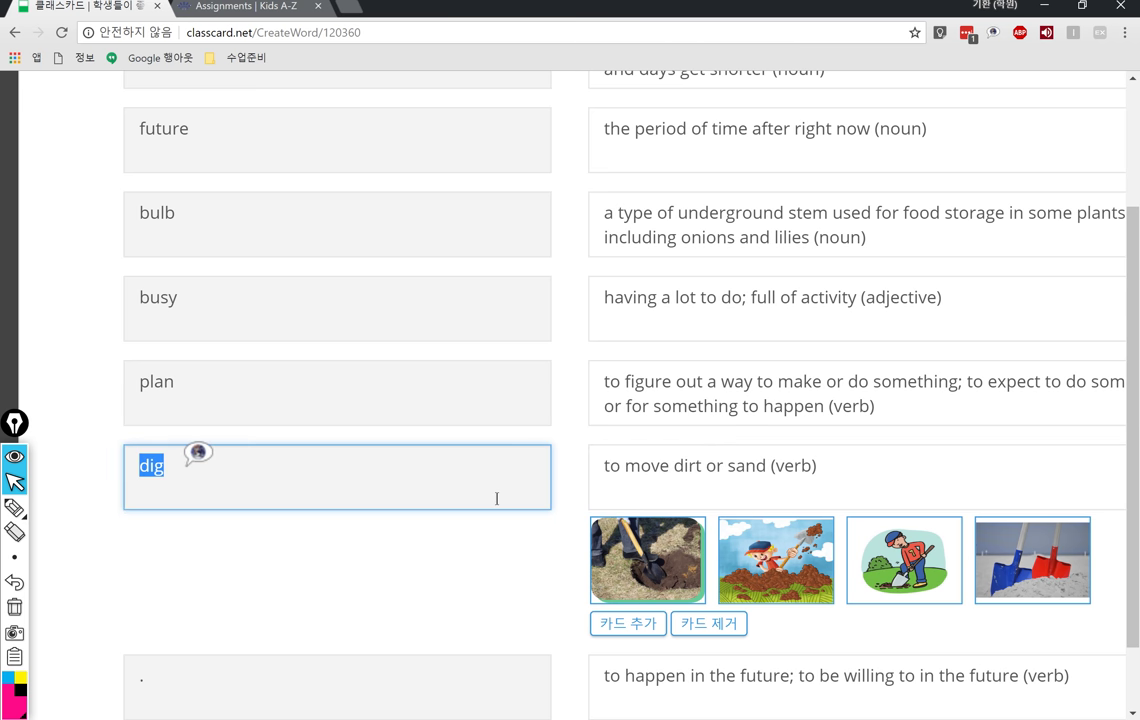
Step: Examine the definition "to happen in the future; to be willing to in the future" and compare its part of speech with the "dig" card's
scroll(496, 498, down, 2)
click(667, 509)
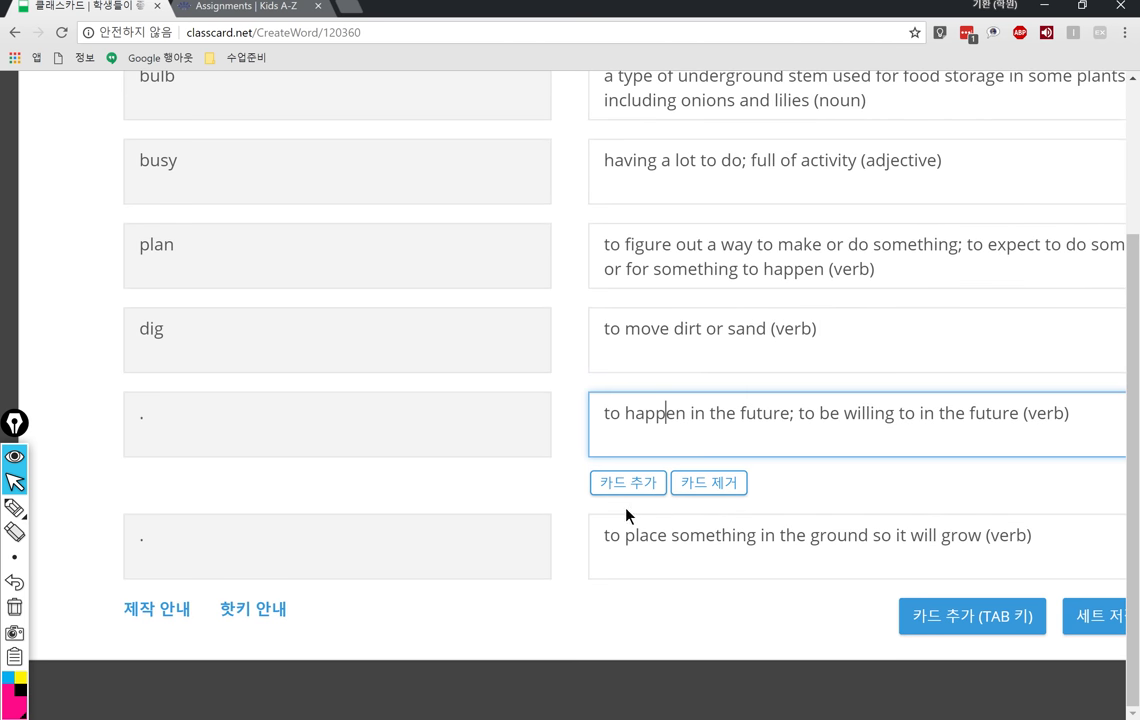
drag(603, 413, 1021, 413)
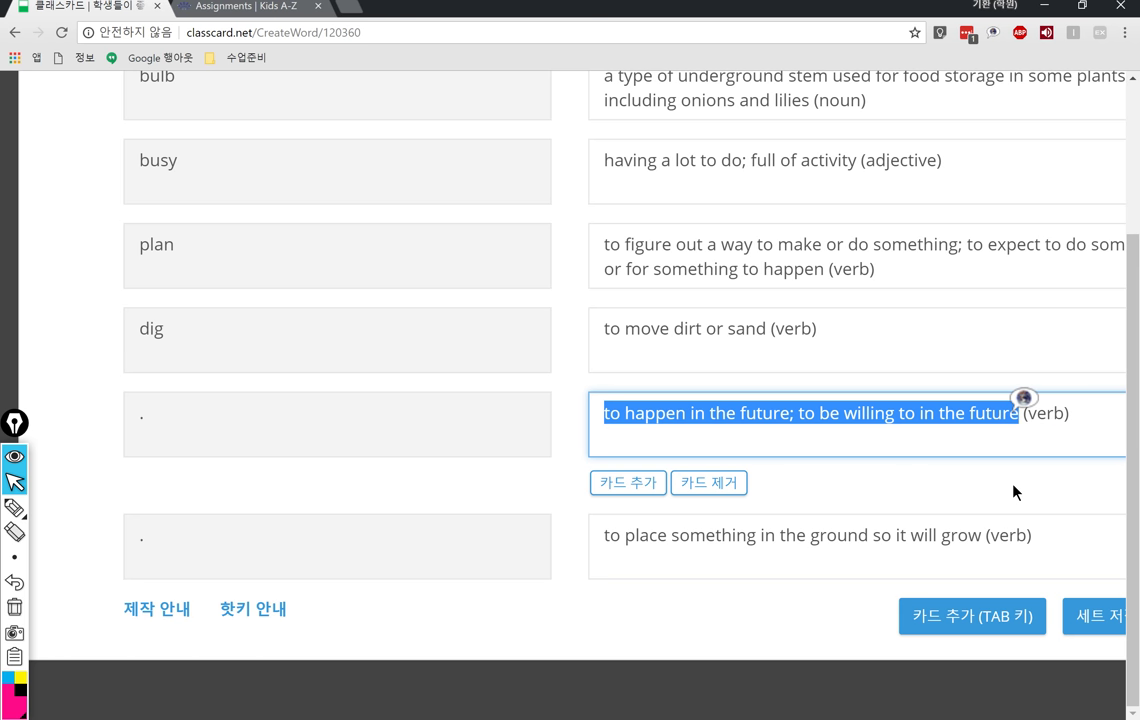
double_click(1043, 413)
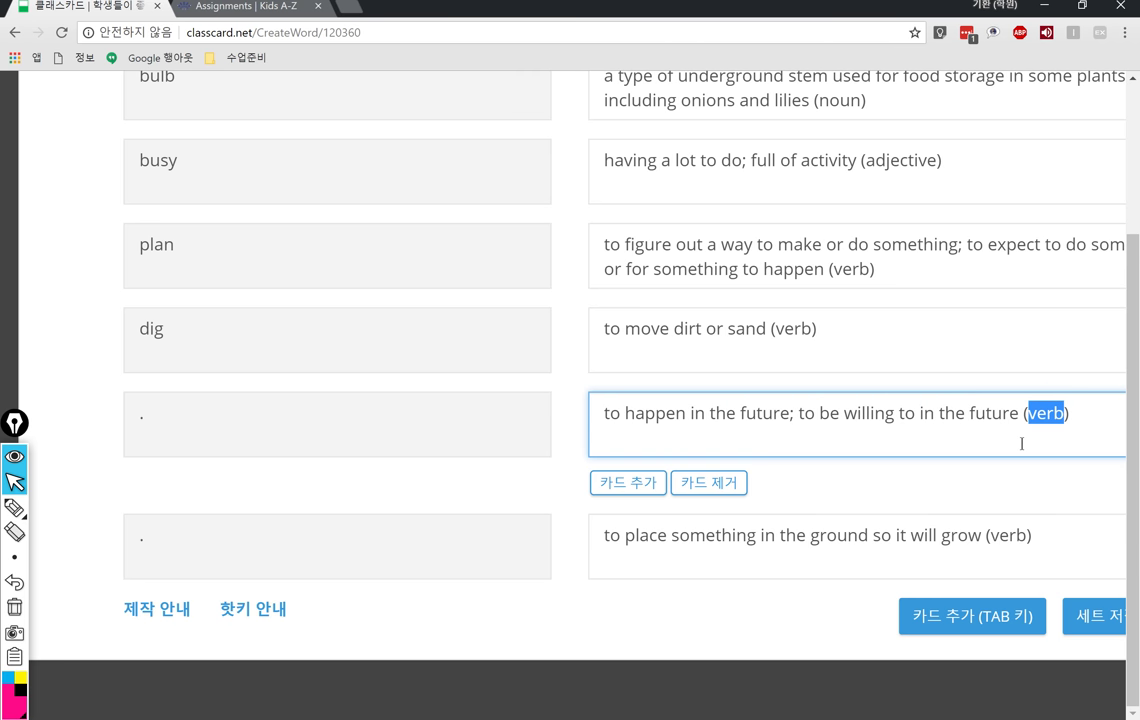
click(787, 345)
double_click(794, 300)
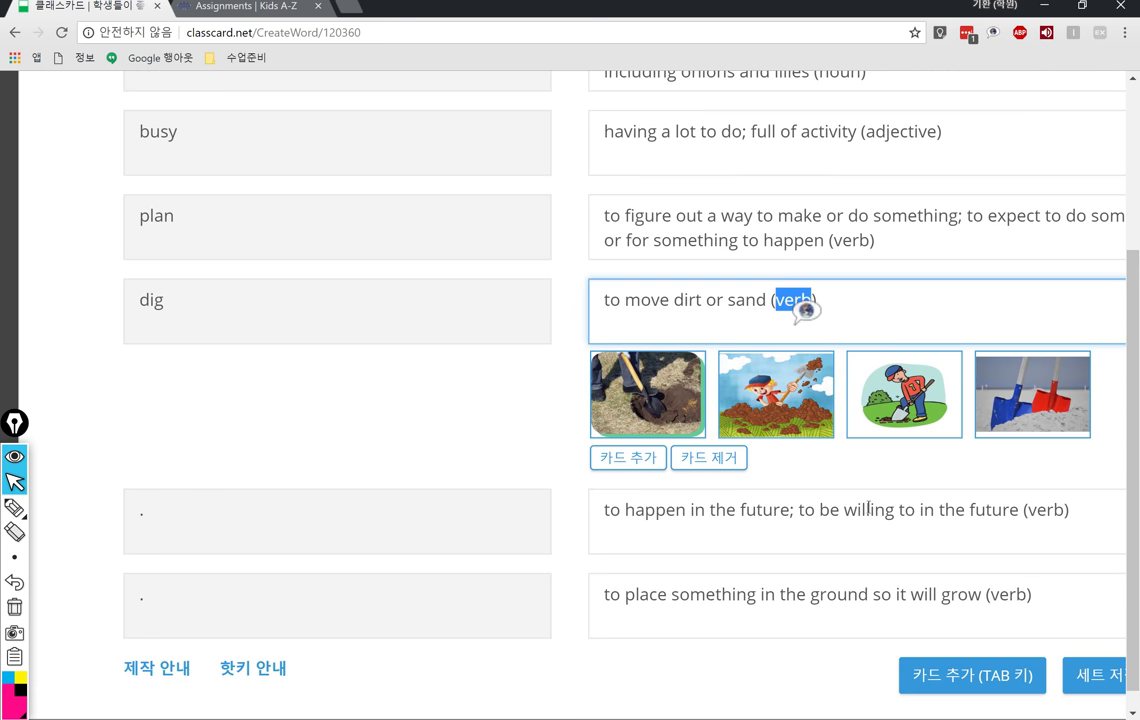
Step: Translate "happen" from the card below "dig" into Korean, play the audio, and close the translator
click(697, 525)
double_click(655, 413)
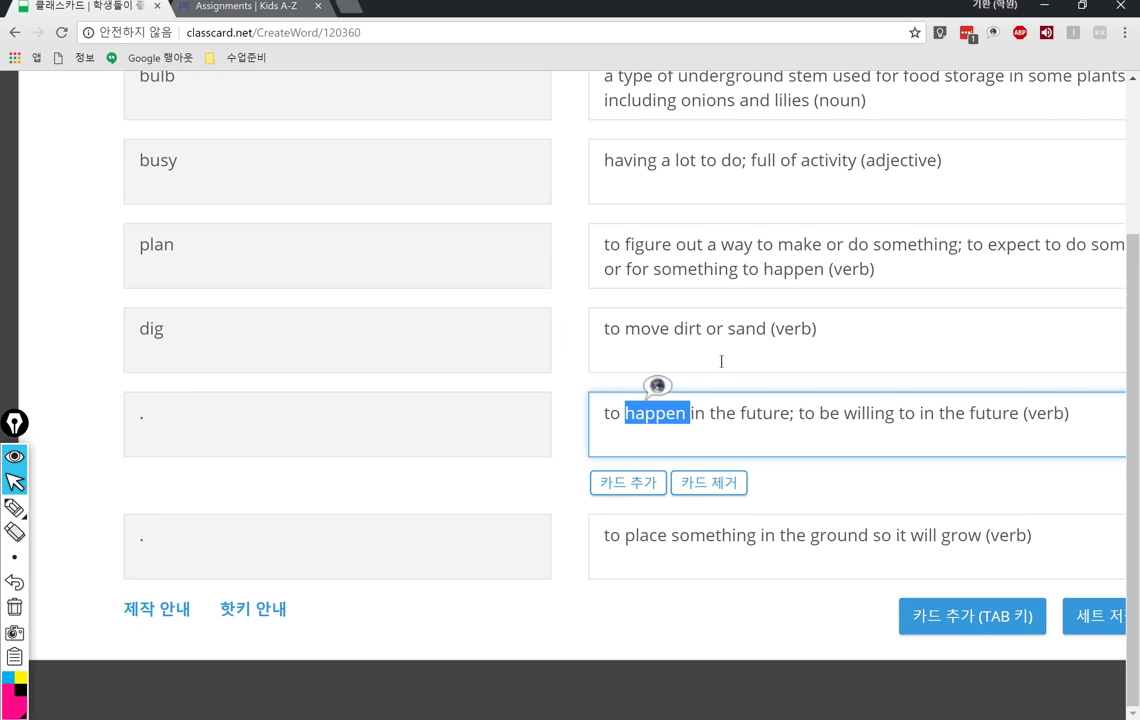
click(660, 386)
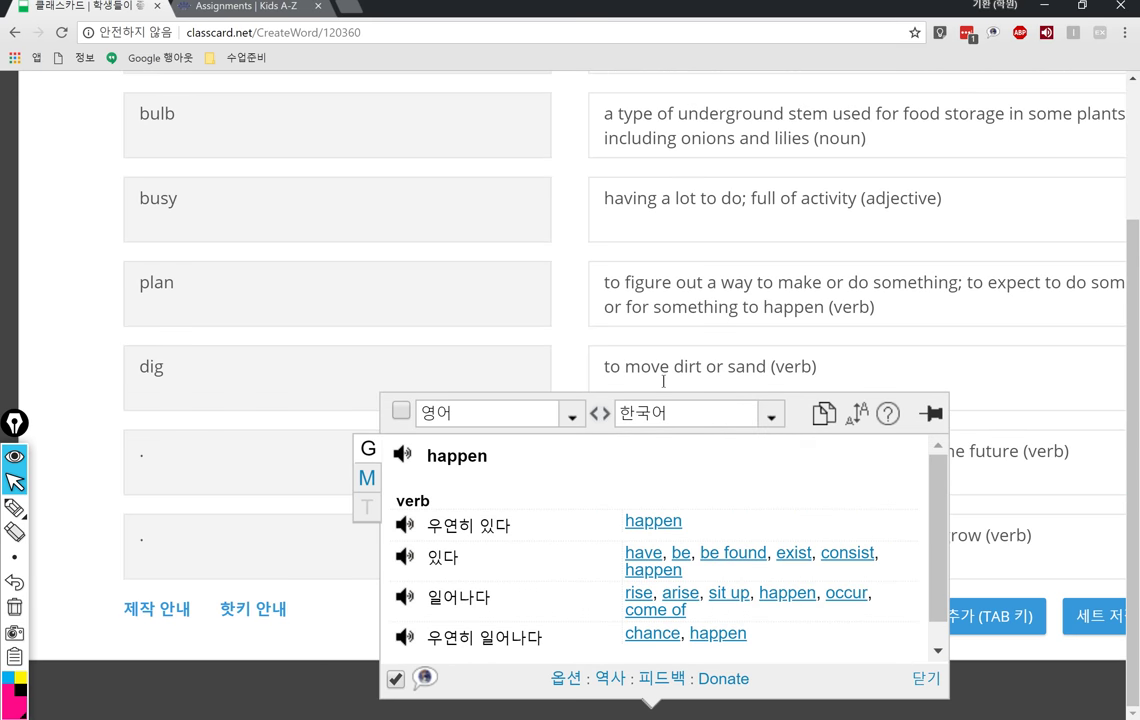
click(403, 637)
click(405, 599)
click(403, 417)
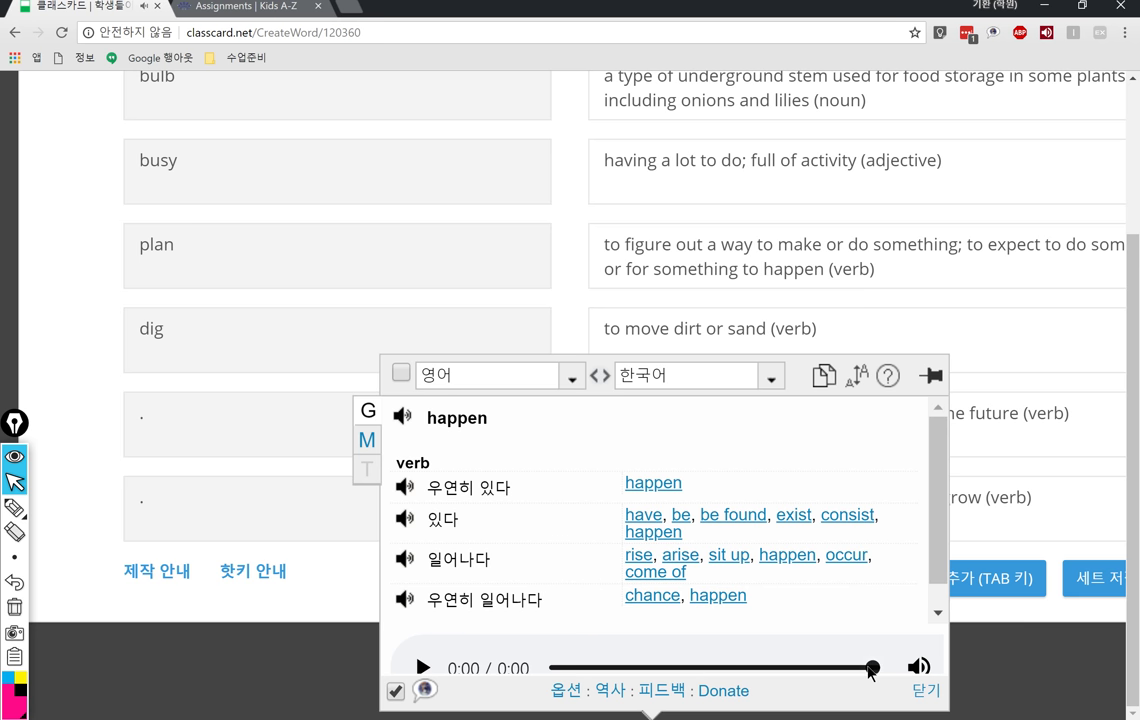
click(937, 699)
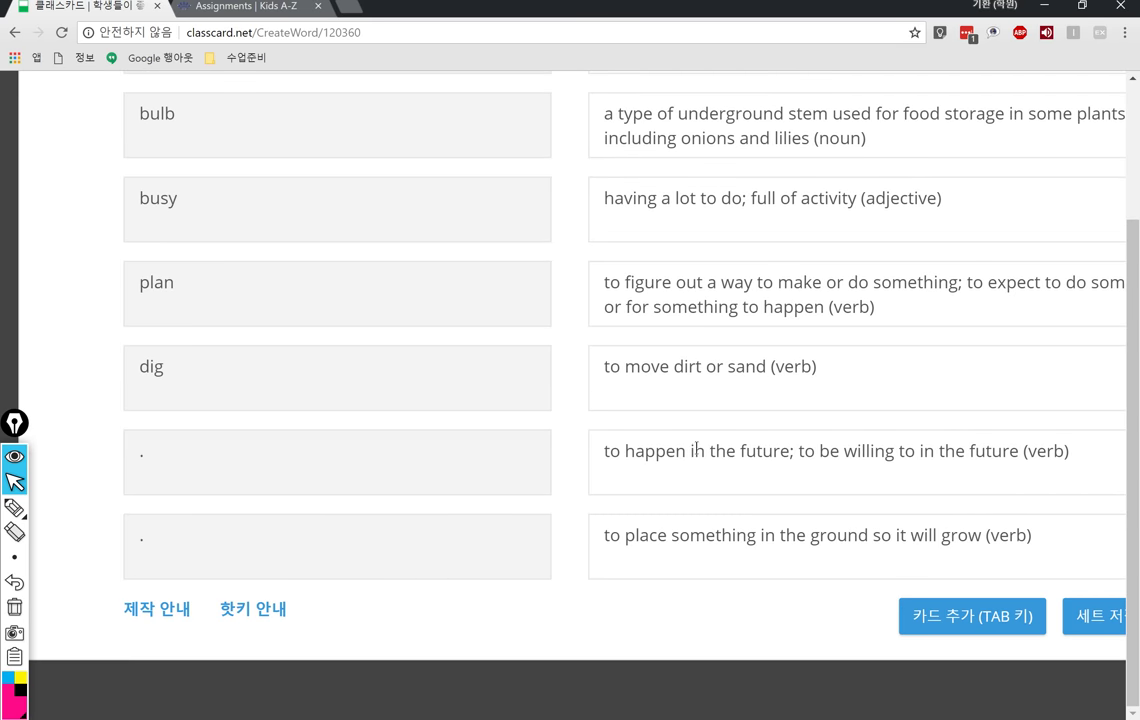
Step: Translate the phrase "in the future" from the same definition into Korean and play the translation's audio
drag(690, 450, 789, 433)
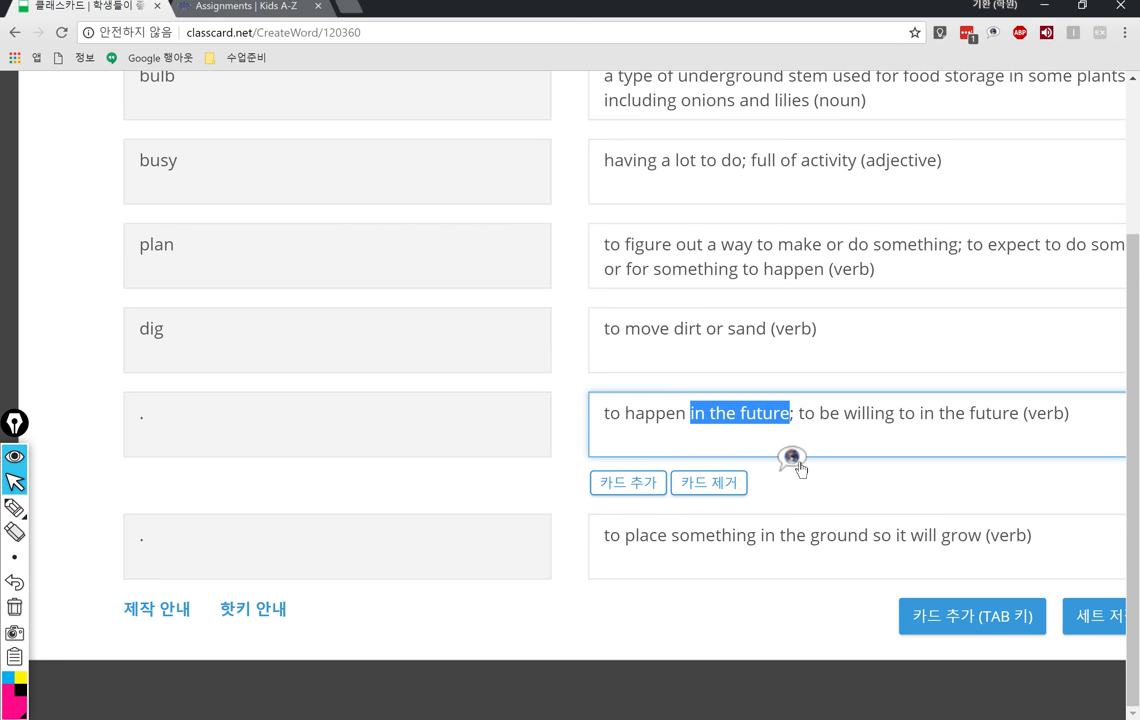
click(797, 462)
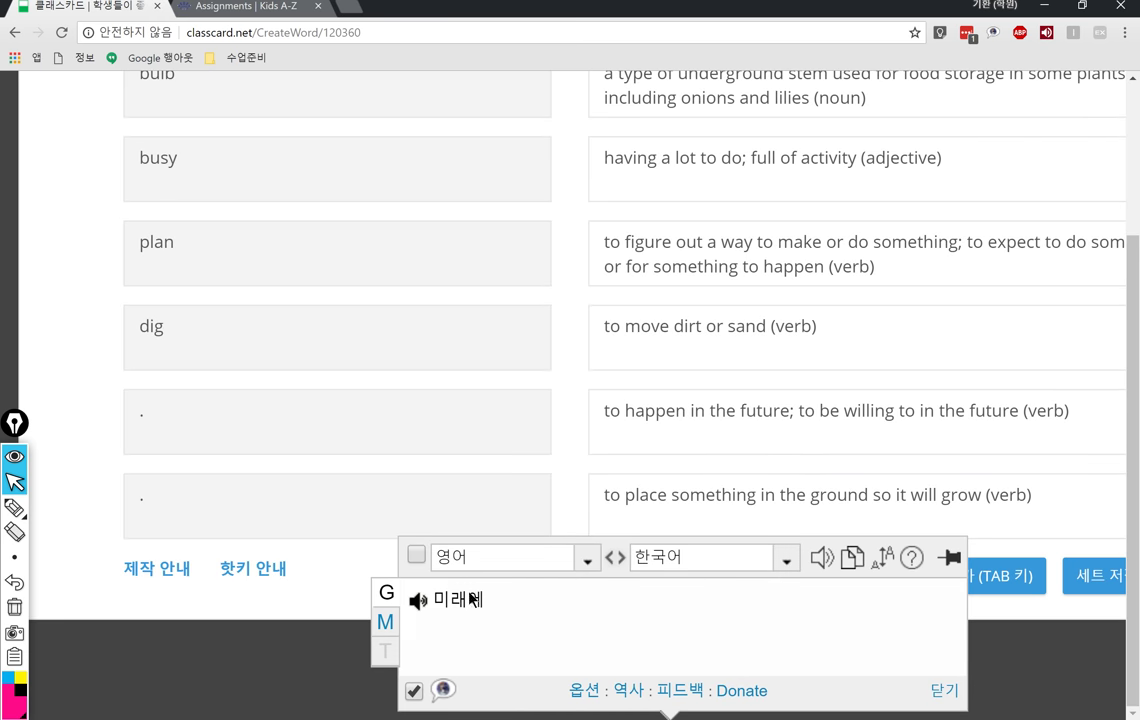
click(415, 601)
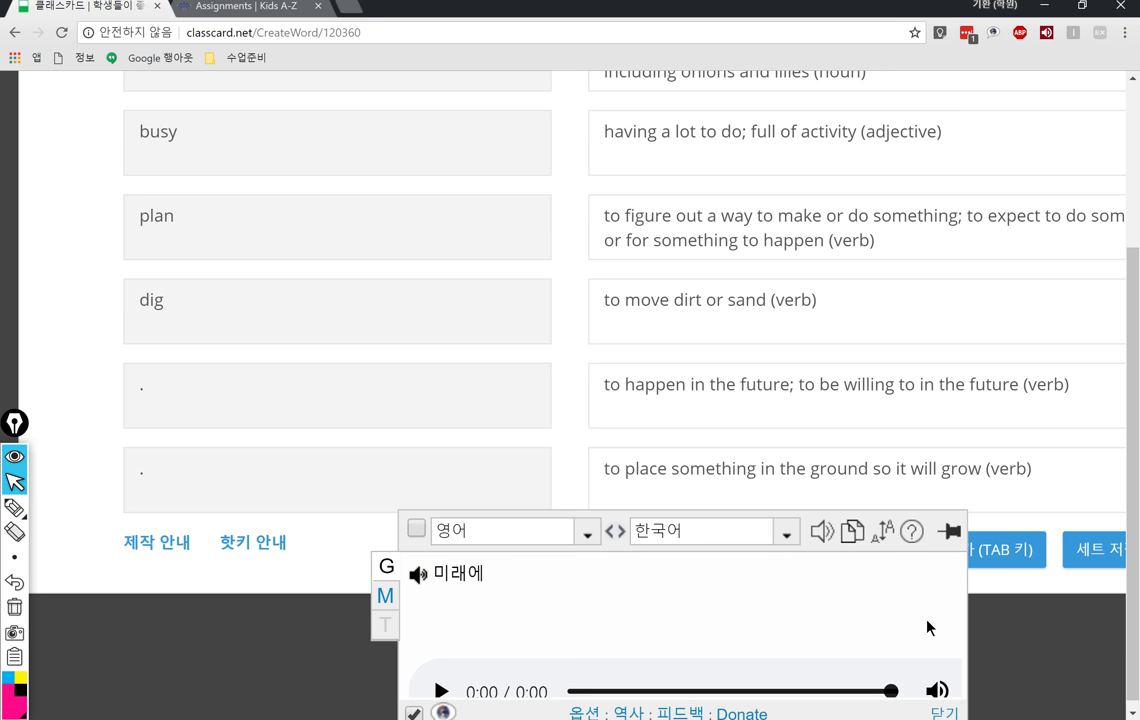
Step: Close the translator and enter "will" as the word for the definition "to happen in the future; to be willing to in the future"
click(944, 712)
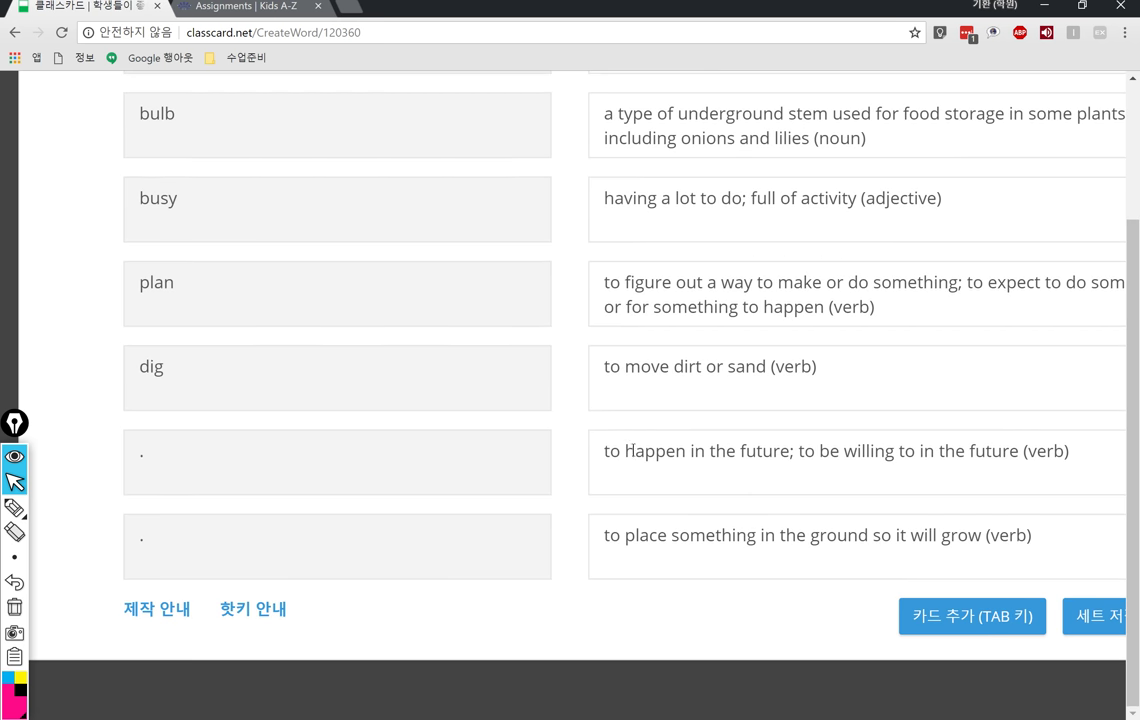
drag(625, 451, 789, 433)
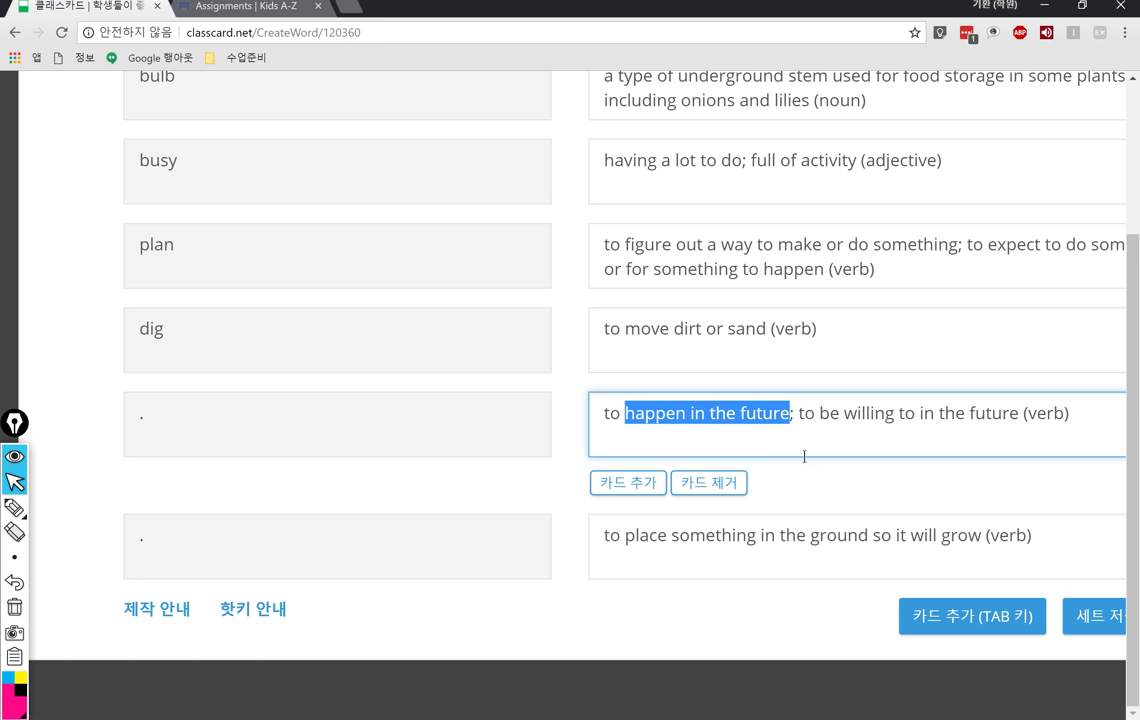
click(217, 423)
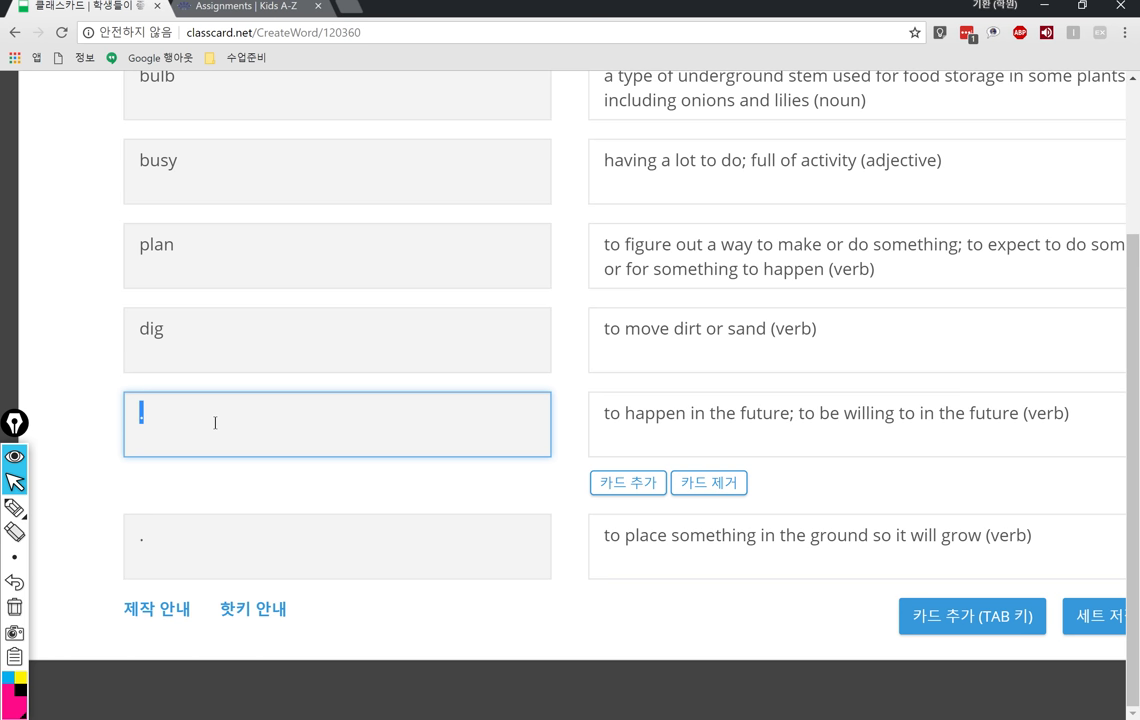
text(will)
double_click(151, 412)
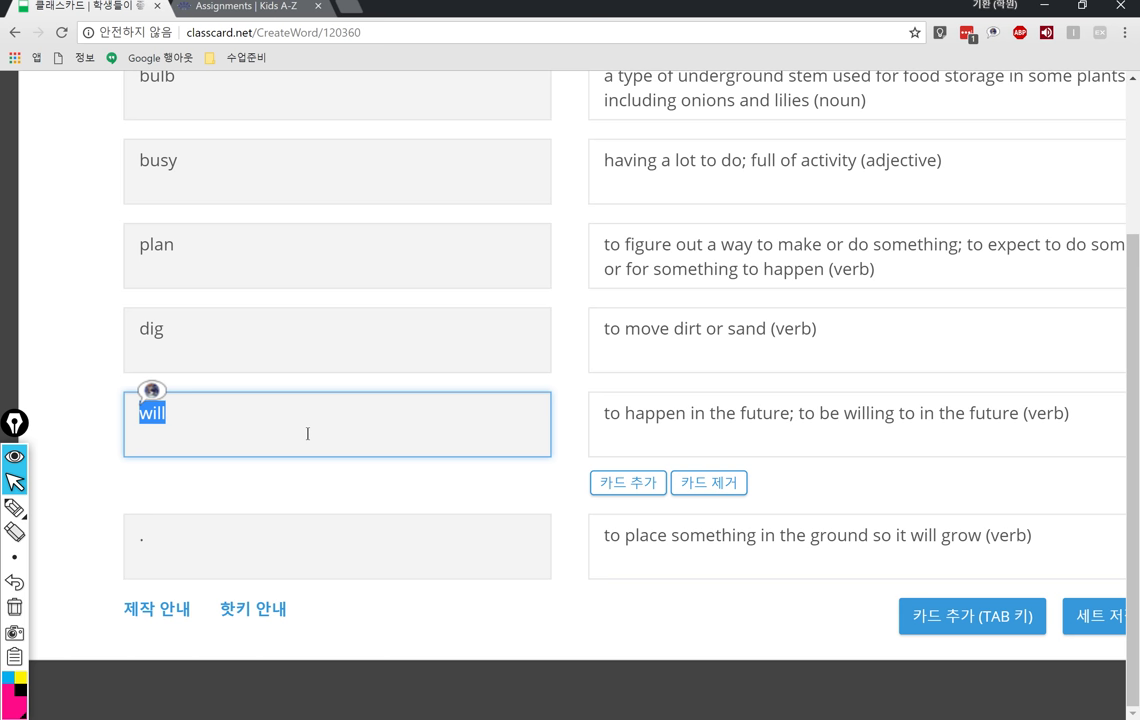
click(318, 431)
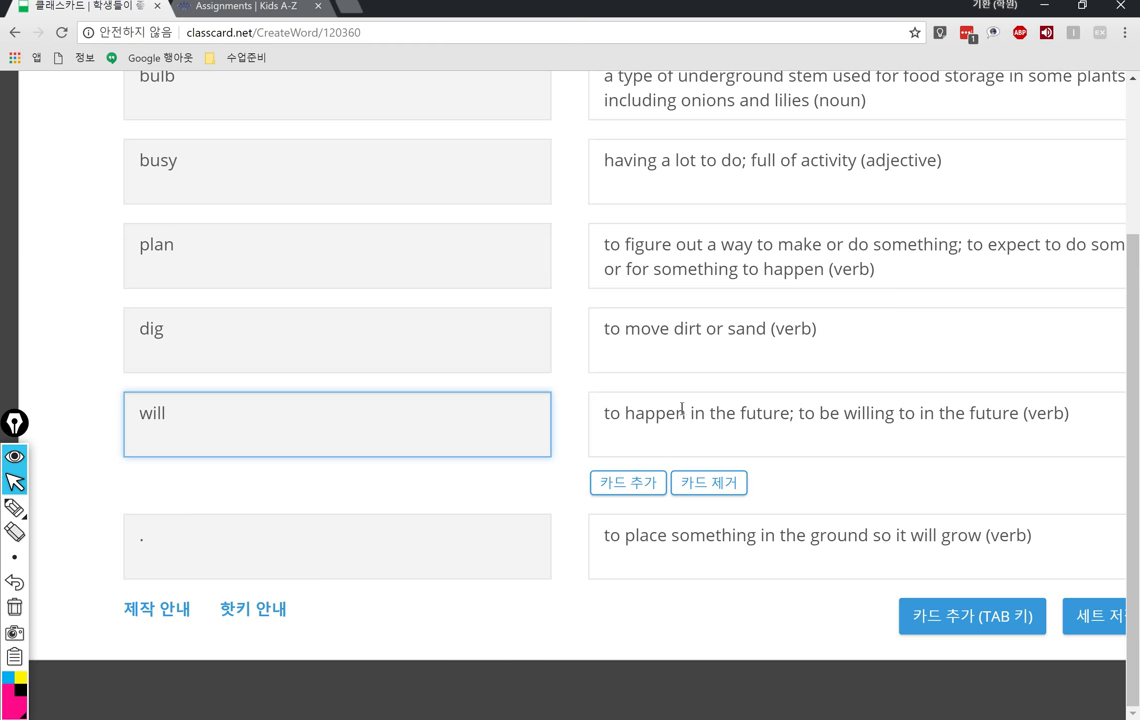
Step: Review the word "will" against the phrase "happen in the future" in its definition
drag(687, 412, 791, 396)
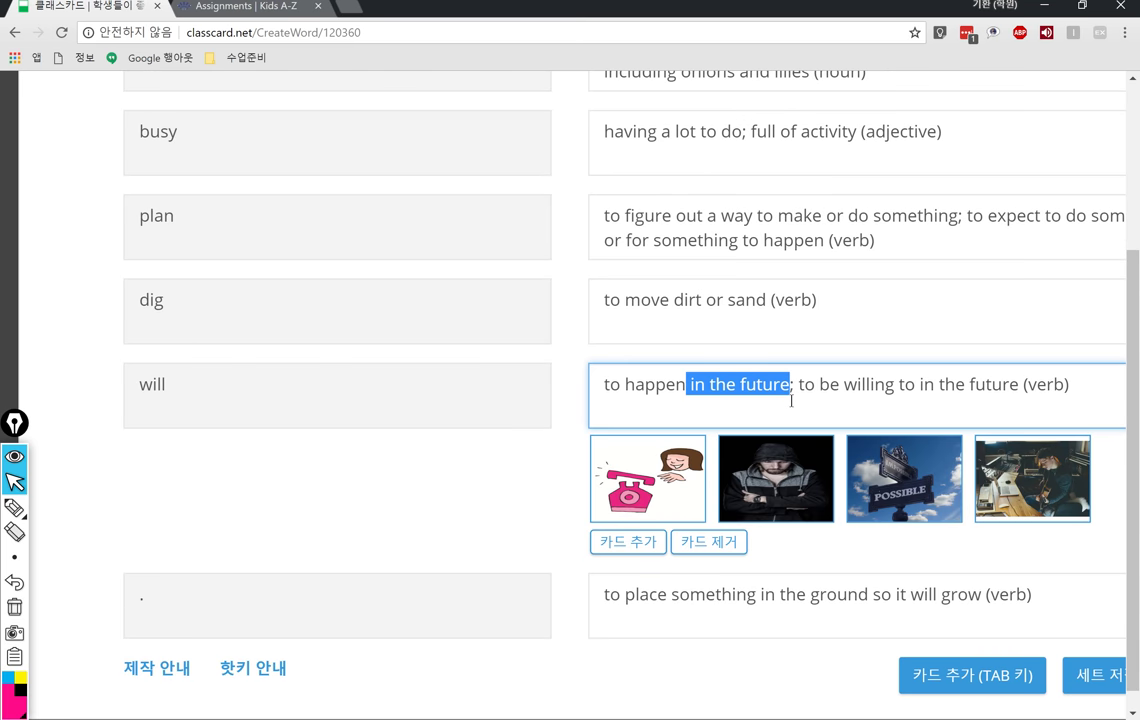
double_click(651, 387)
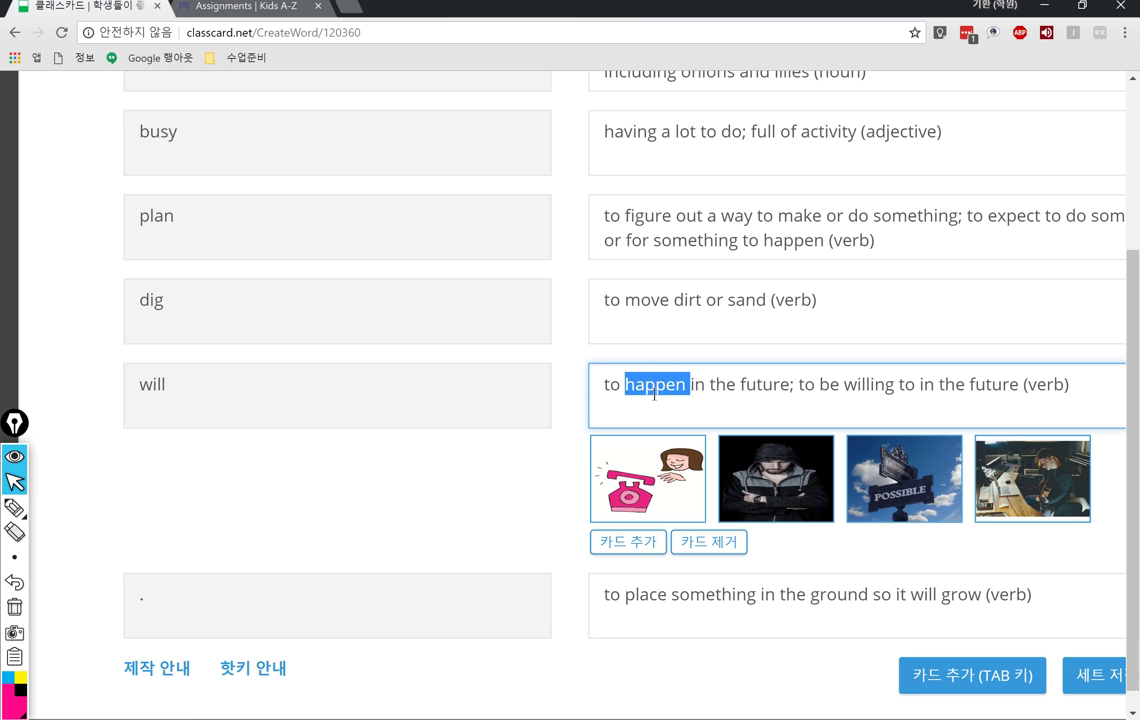
drag(790, 387, 622, 392)
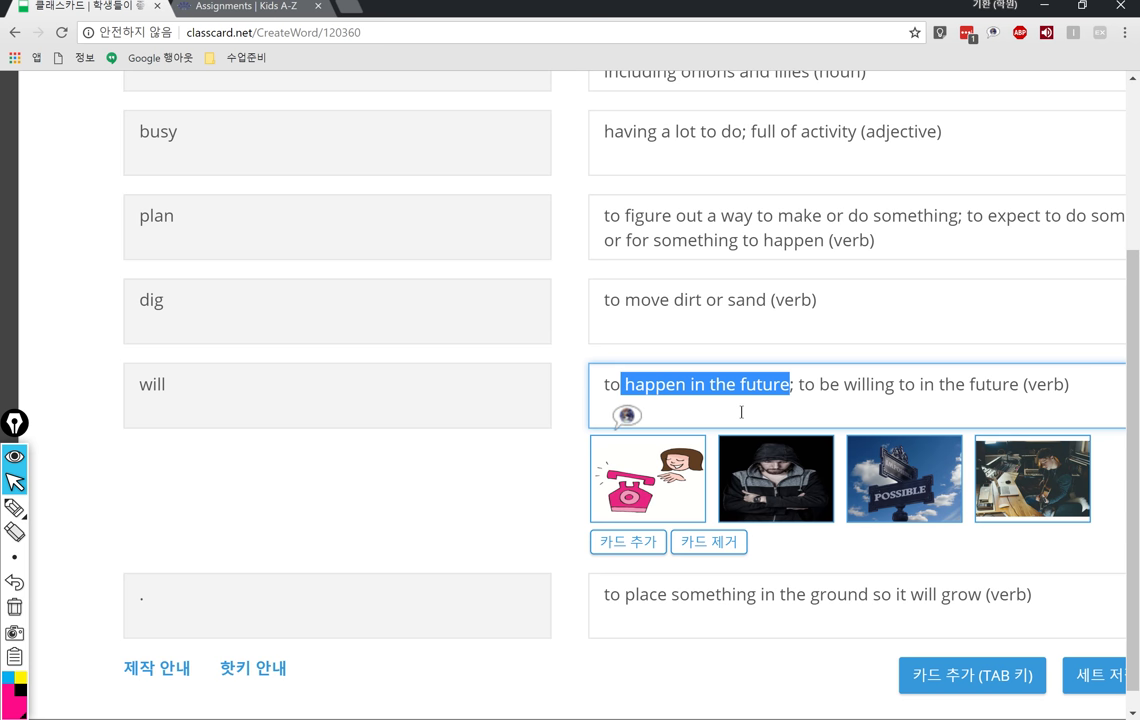
double_click(152, 384)
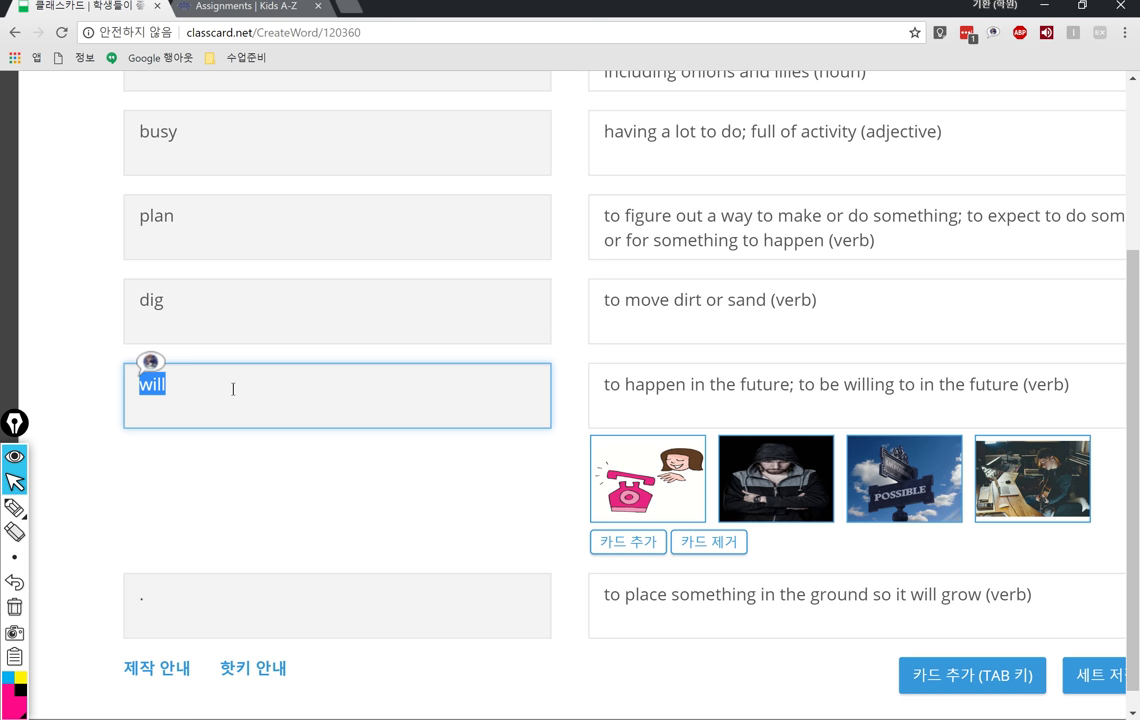
Step: Examine the last card's definition "to place something in the ground so it will grow" as a whole and phrase by phrase
click(644, 606)
click(602, 497)
drag(602, 497, 984, 490)
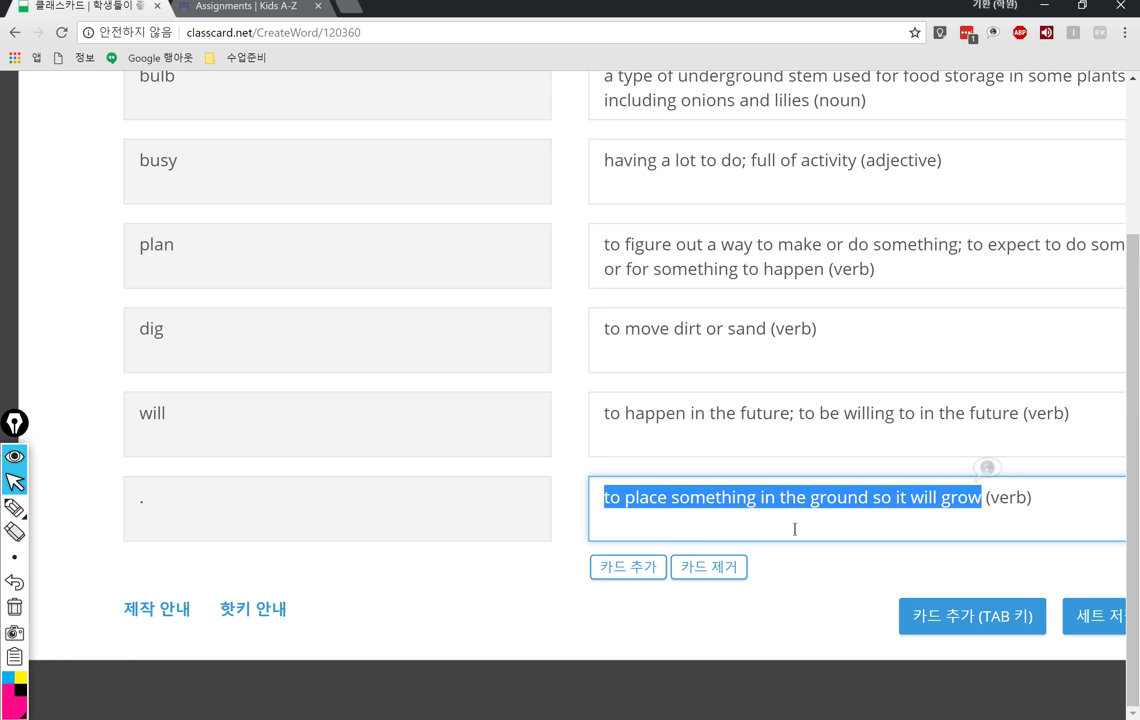
click(719, 505)
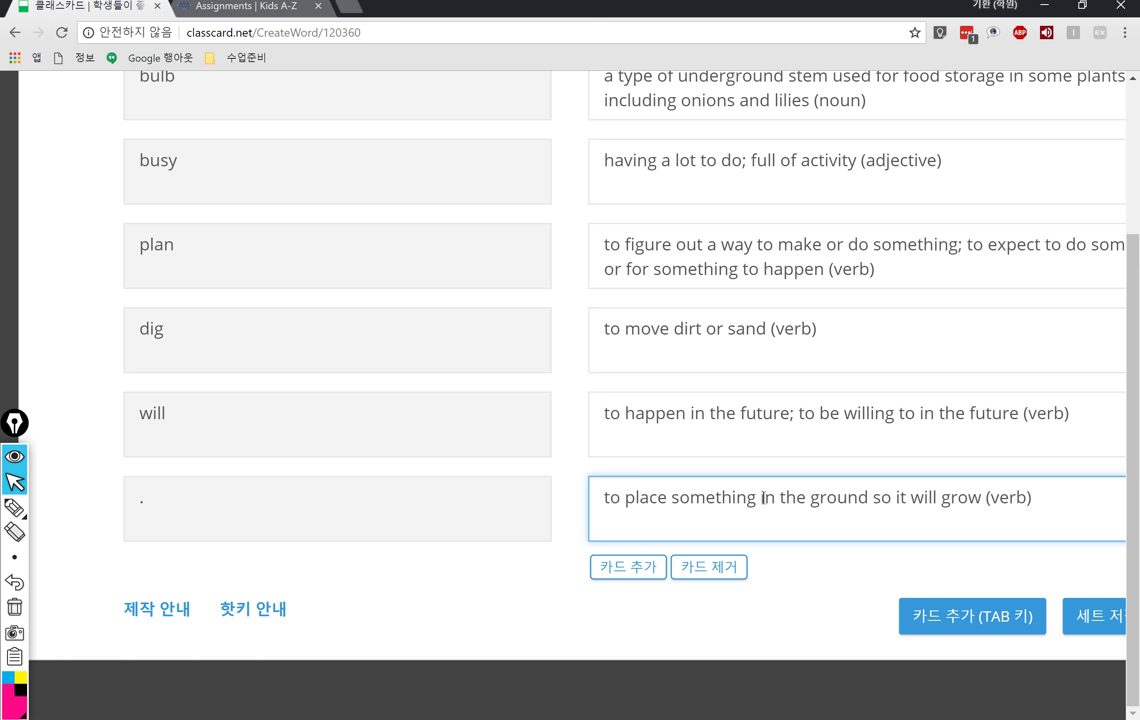
drag(760, 497, 870, 505)
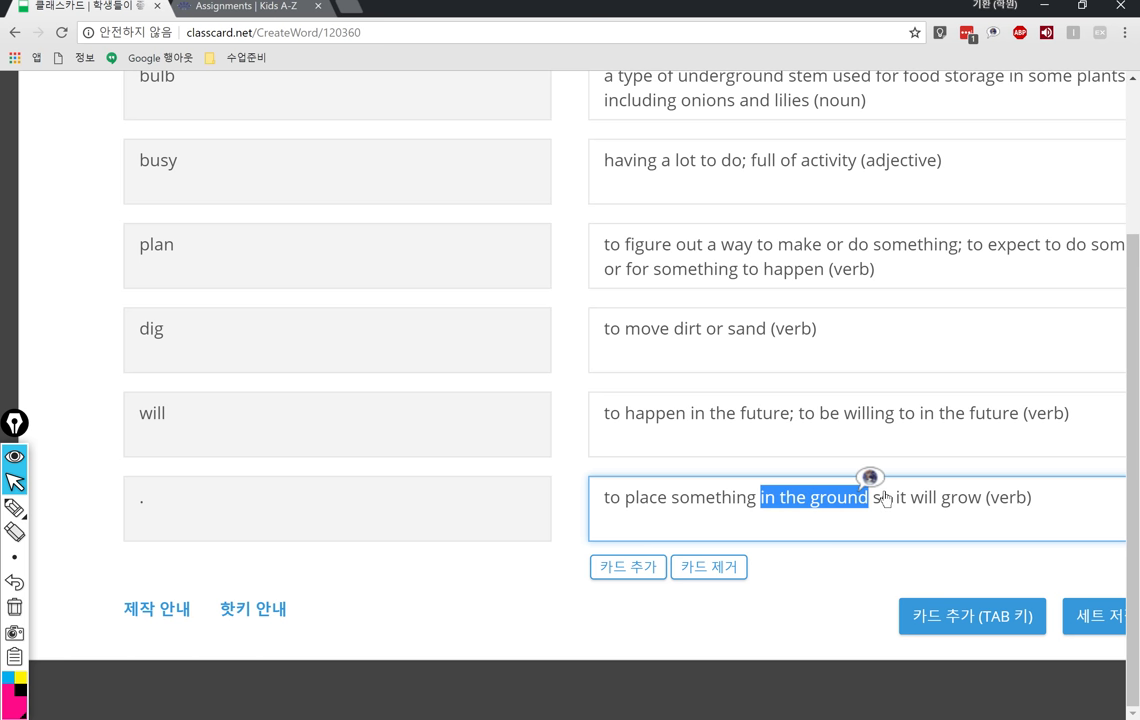
drag(895, 497, 981, 499)
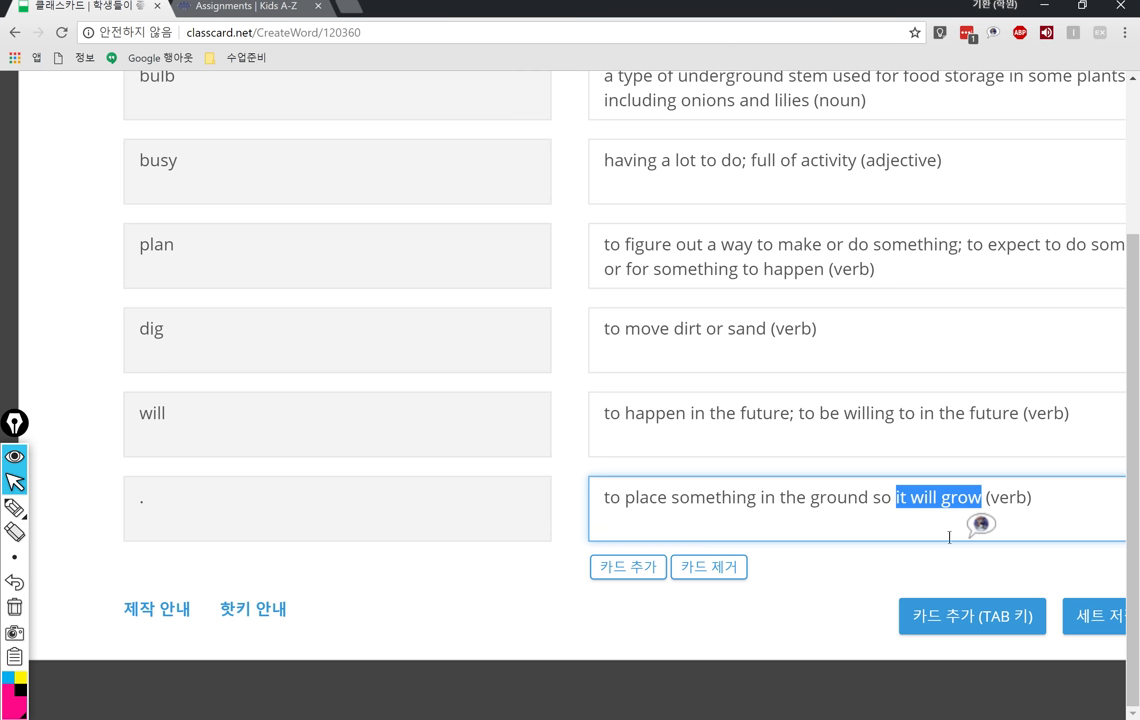
click(639, 497)
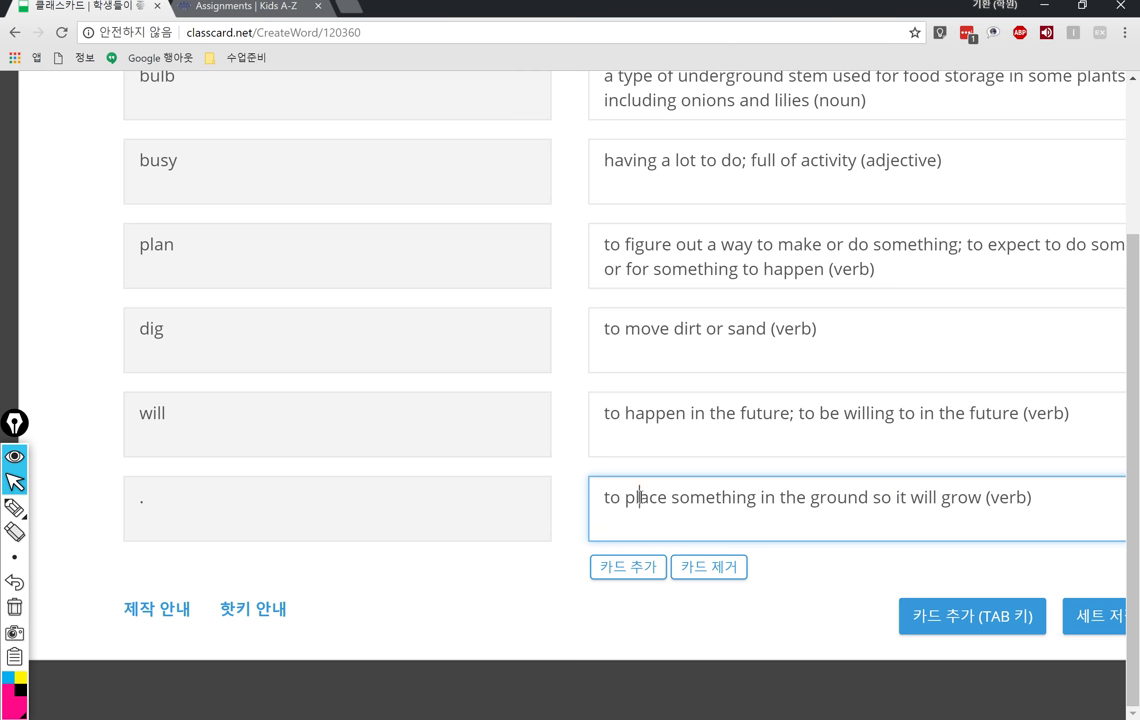
double_click(636, 497)
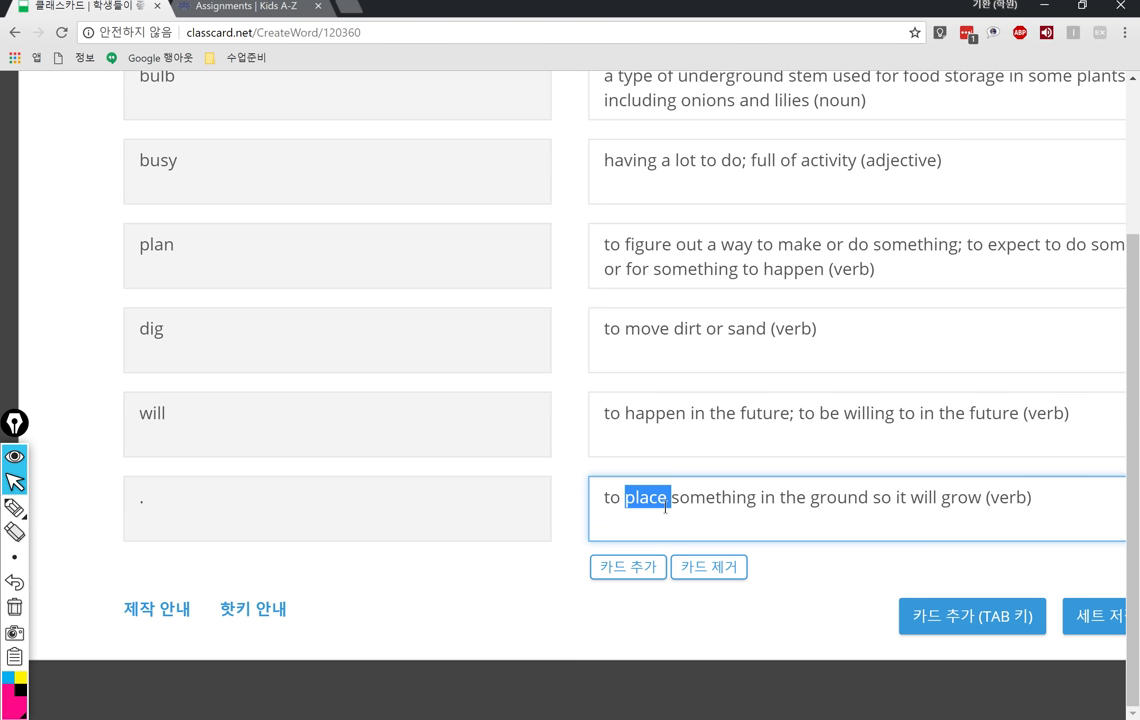
drag(627, 497, 757, 499)
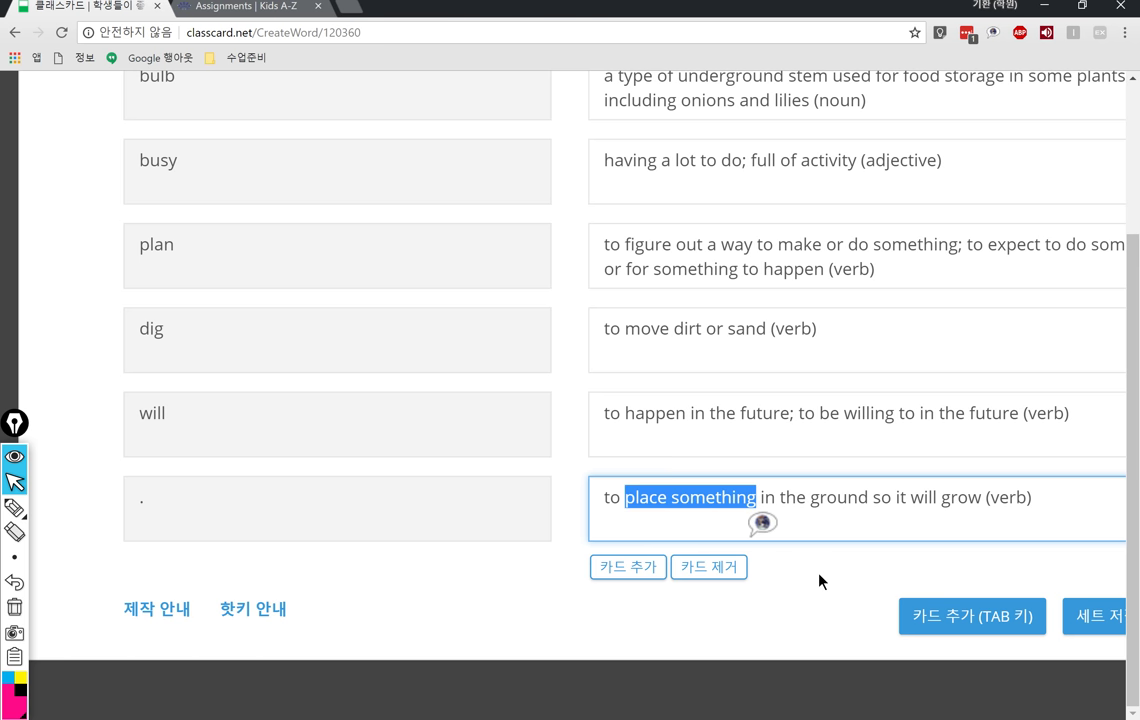
Step: Reread "in the ground", "so it will grow" and "place" in the last card's definition and check its part of speech
click(794, 498)
mouse_move(762, 498)
mouse_down()
mouse_move(868, 498)
mouse_move(762, 498)
mouse_up()
click(868, 498)
click(884, 497)
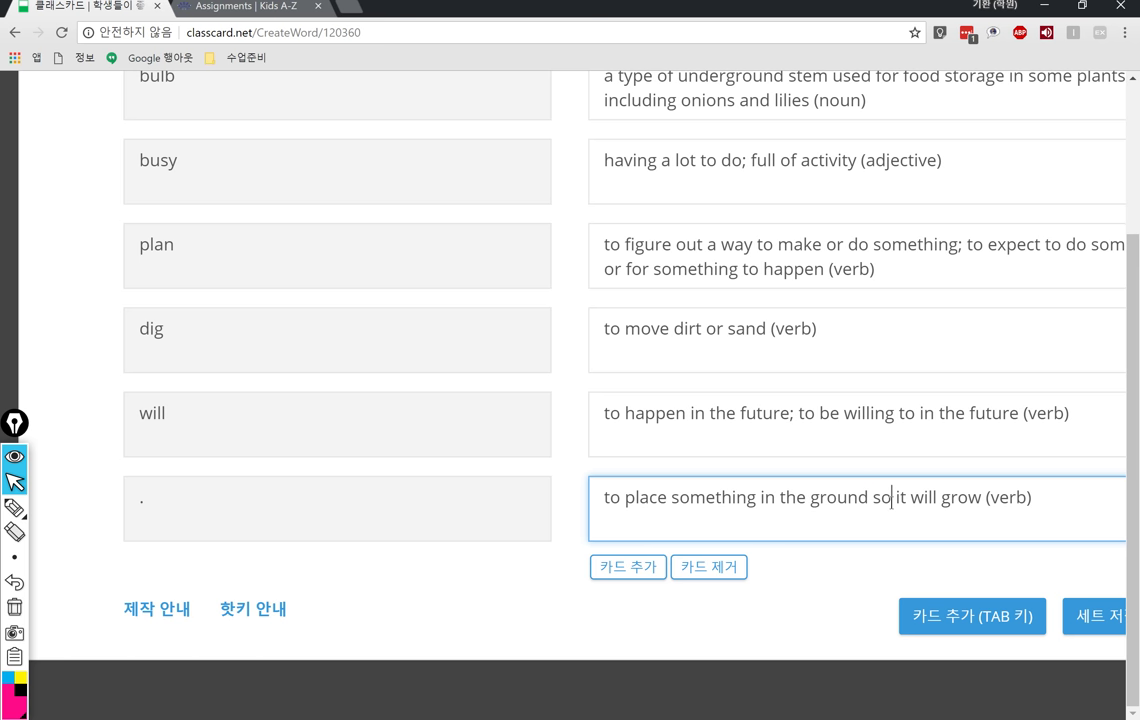
drag(873, 498, 981, 498)
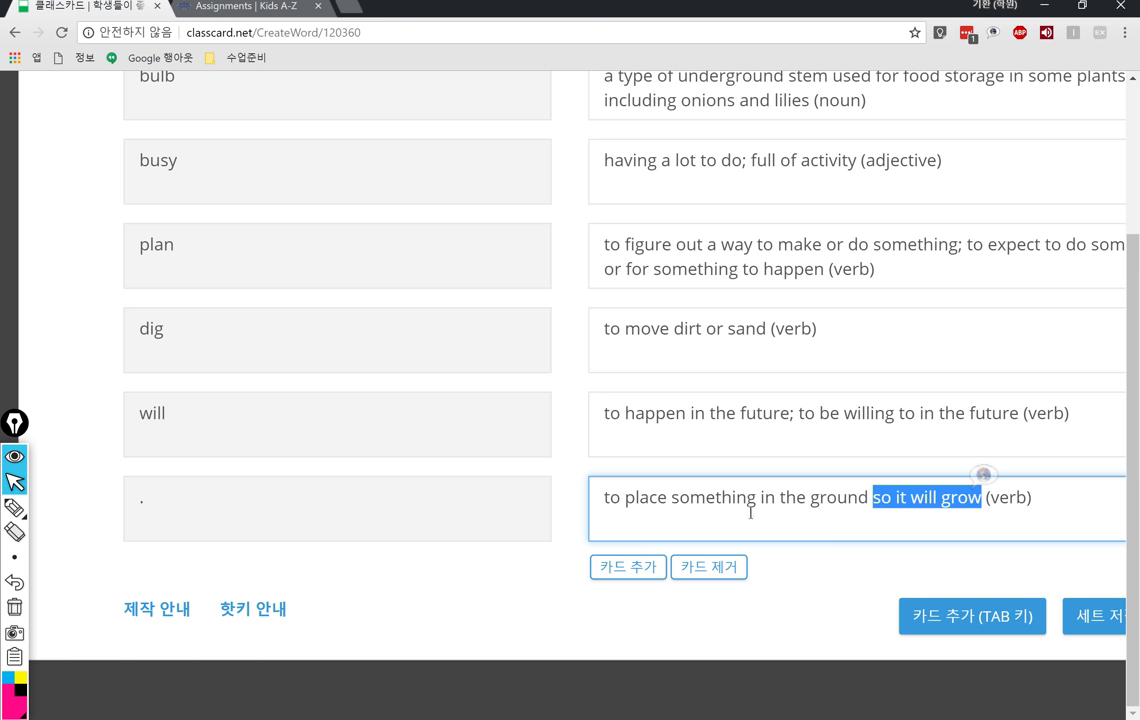
double_click(715, 497)
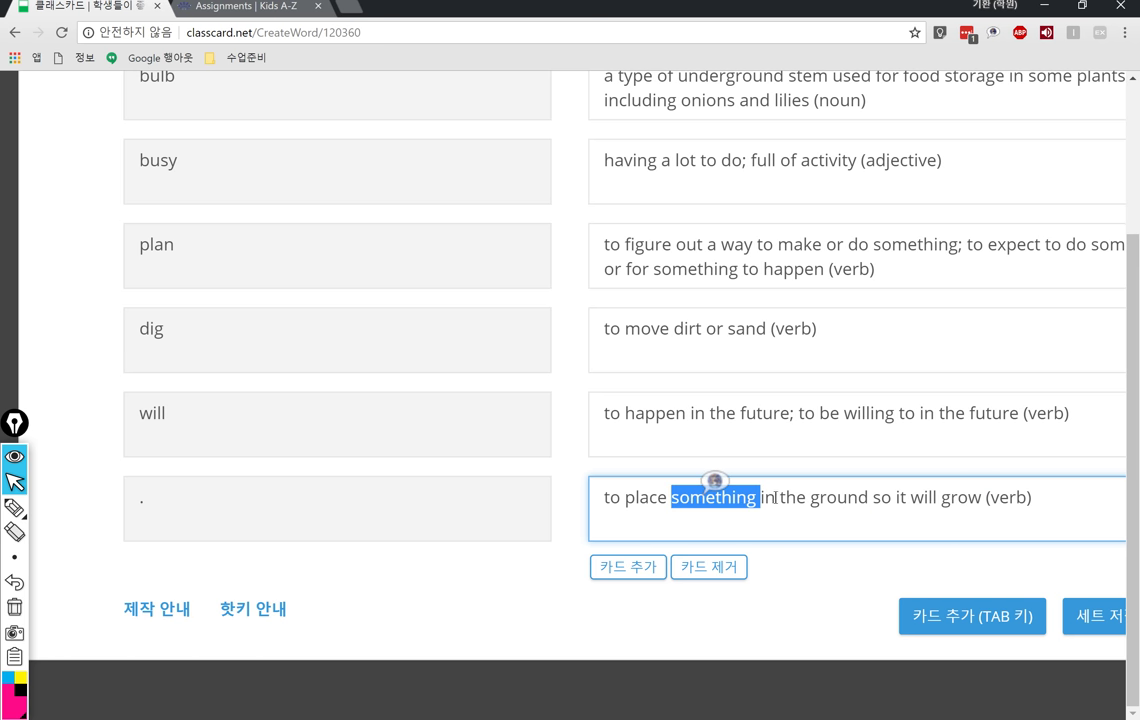
click(761, 497)
drag(761, 497, 870, 497)
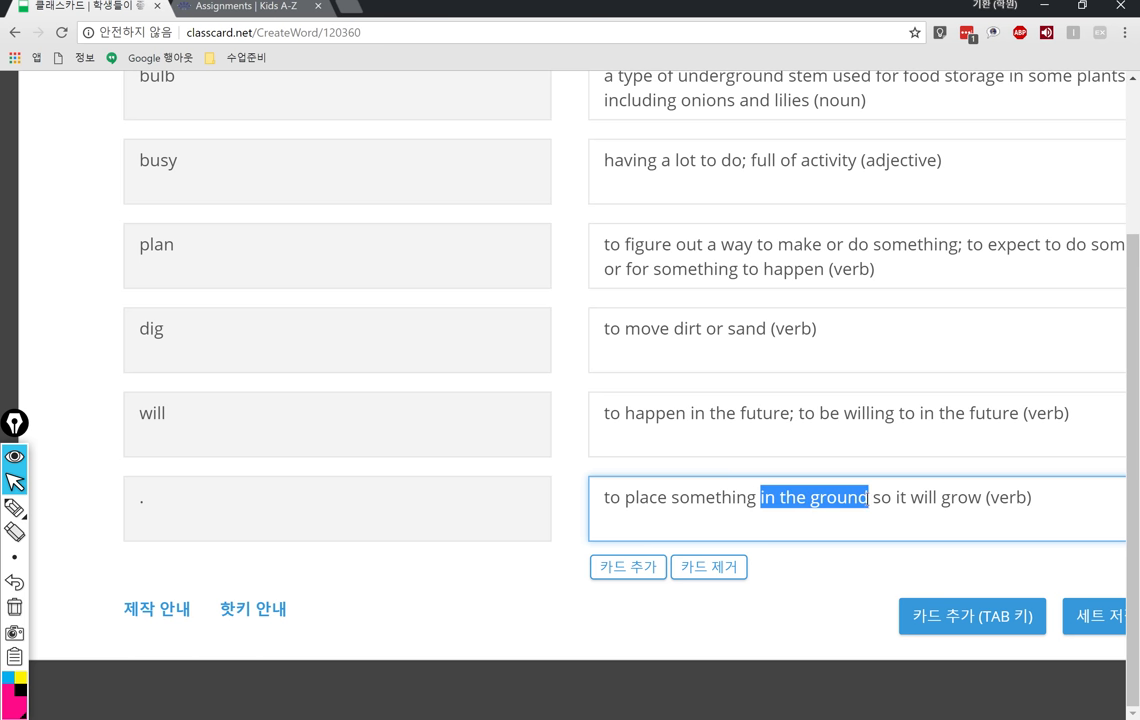
click(649, 497)
double_click(649, 497)
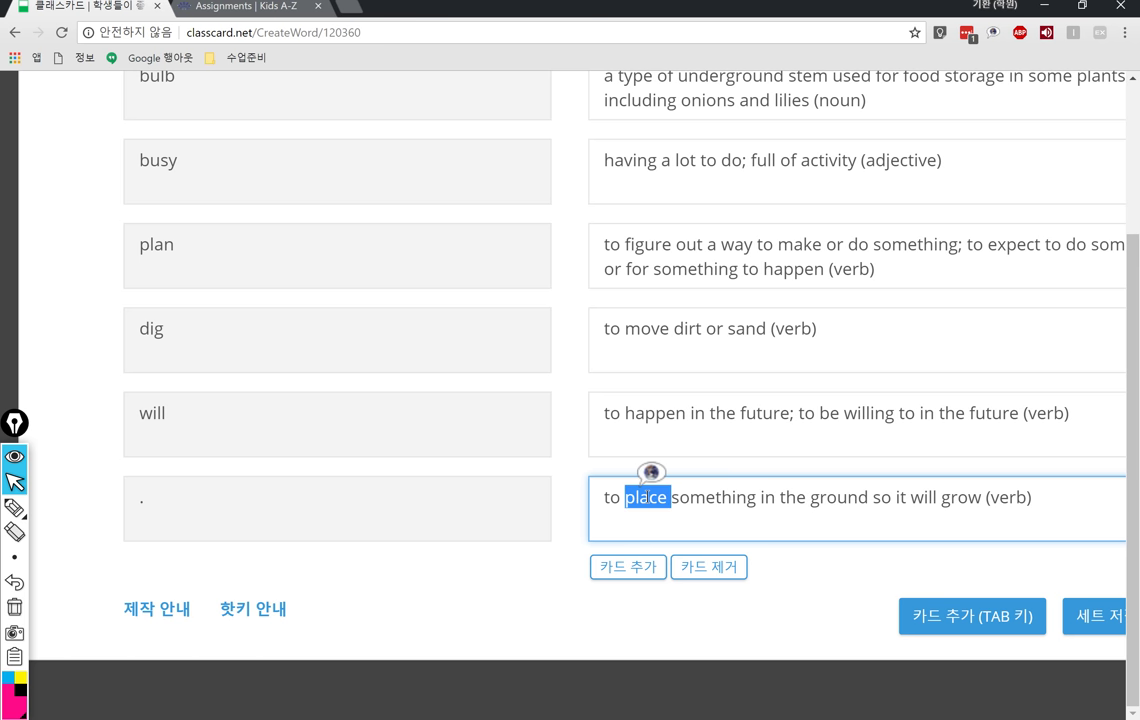
drag(870, 497, 983, 497)
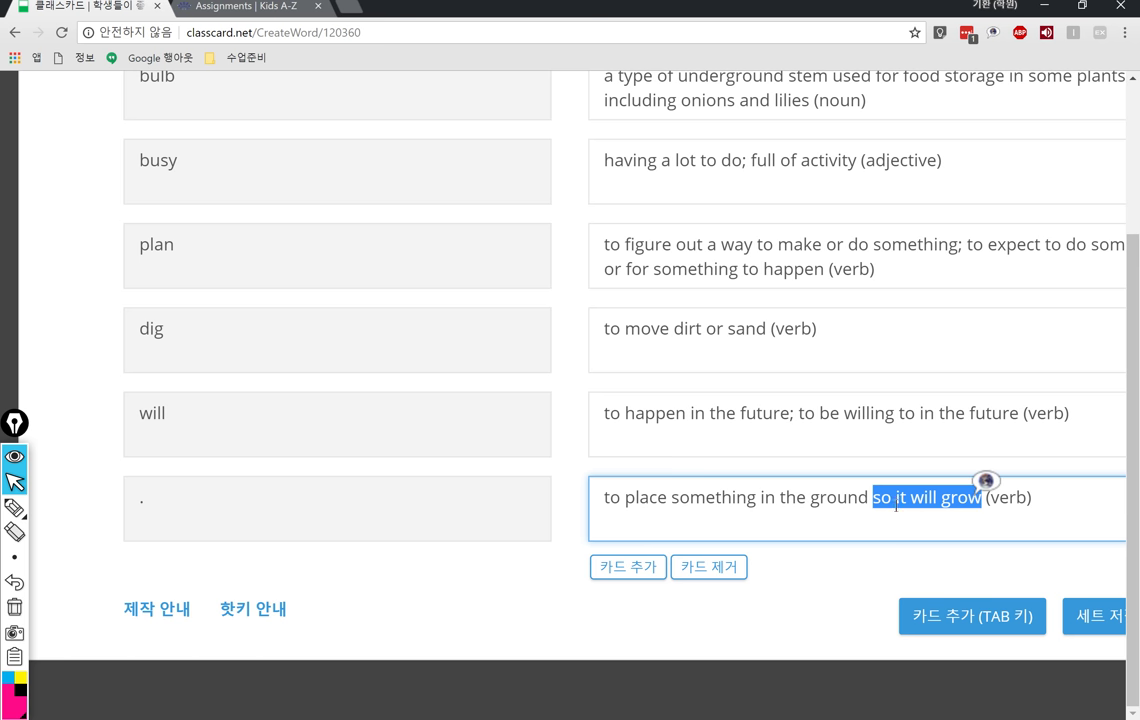
double_click(247, 485)
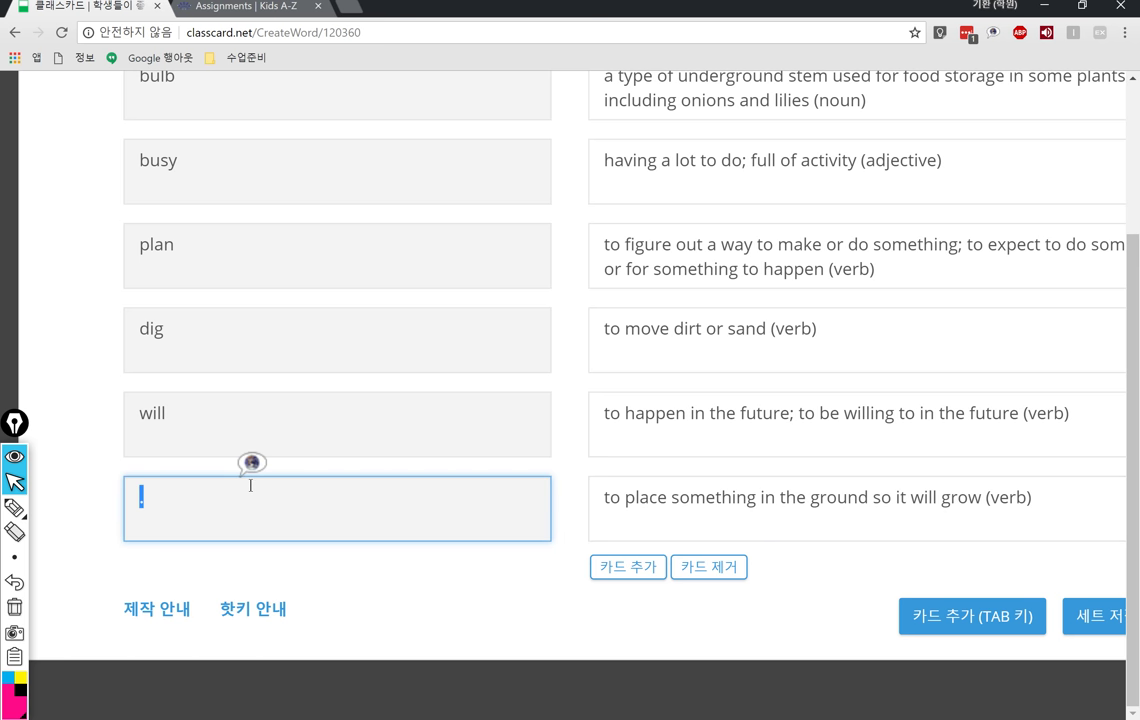
double_click(1008, 497)
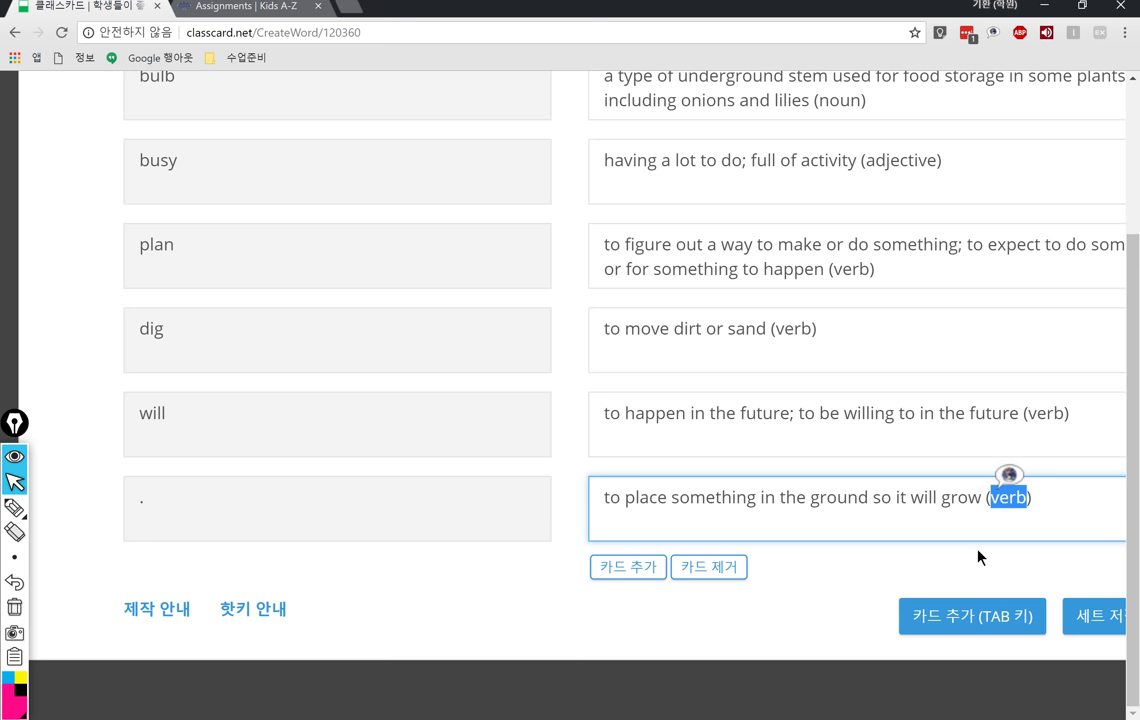
Step: Enter "plant" as the word for the definition "to place something in the ground so it will grow"
double_click(252, 499)
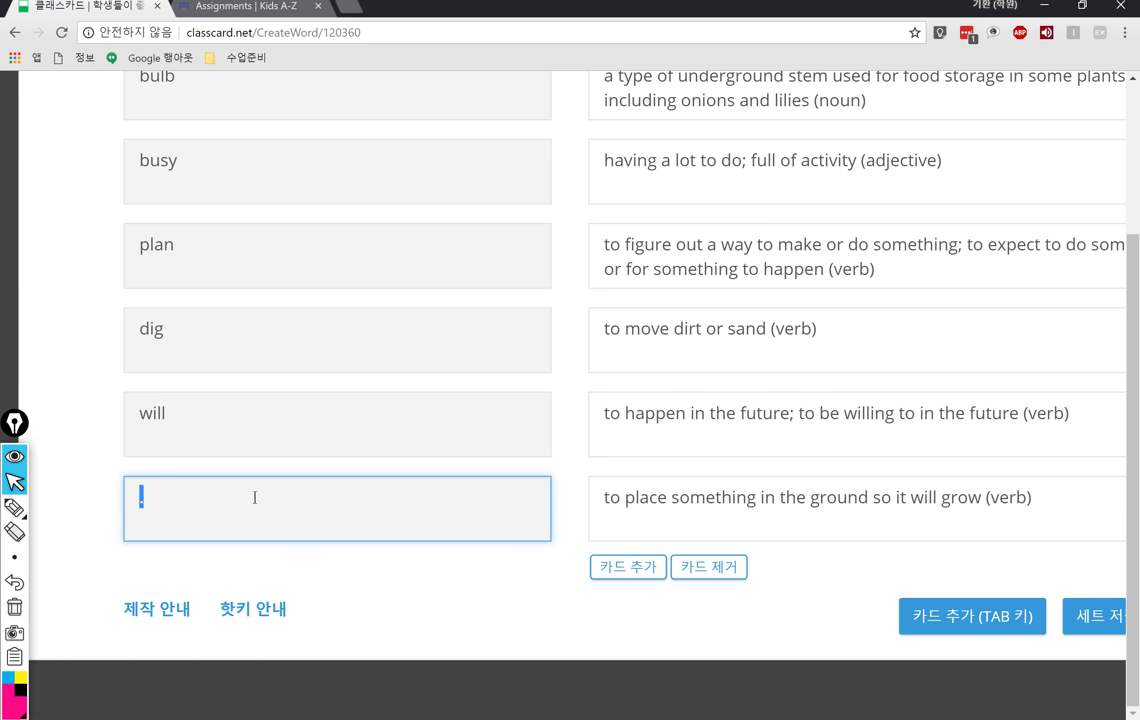
text(plant)
double_click(196, 503)
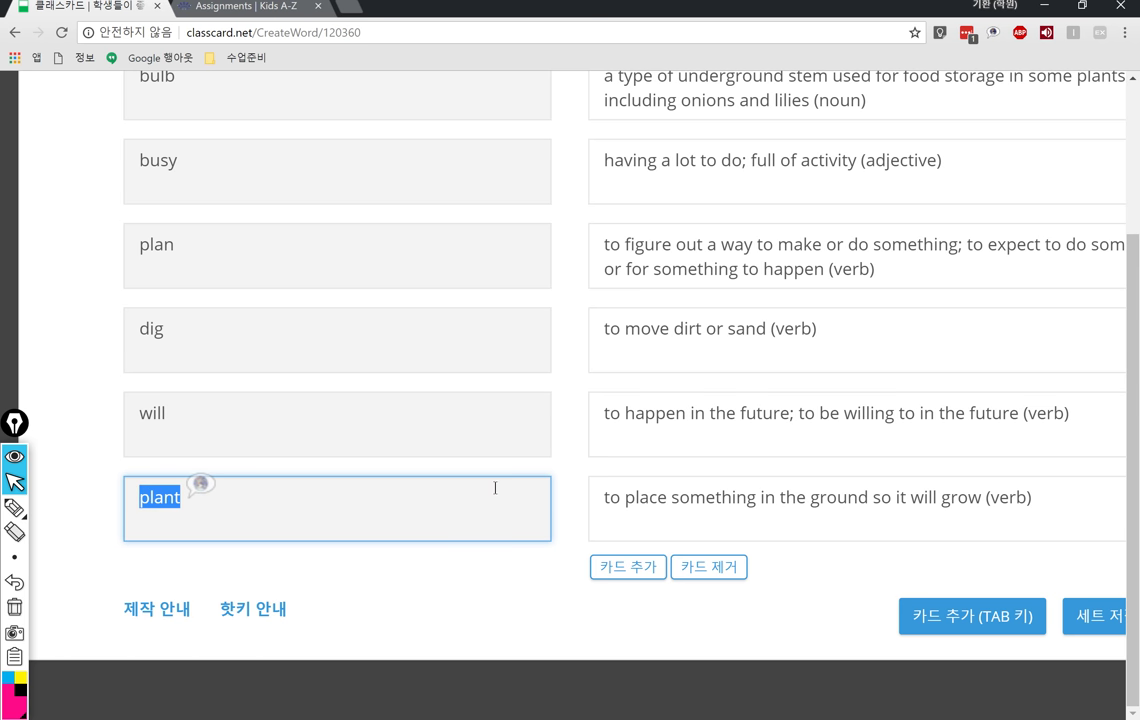
key(Right)
Step: Reset the page zoom to default, then save the Future Flowers (Level D) set and exit set creation
scroll(578, 417, up, 6)
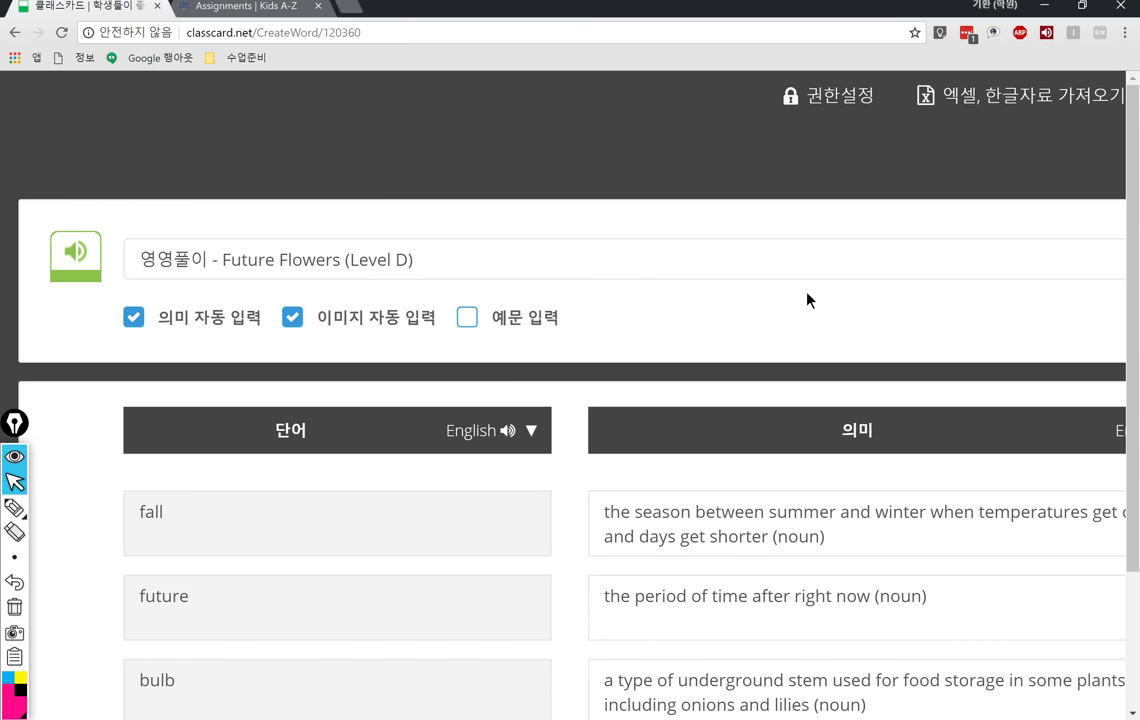
key(ctrl+0)
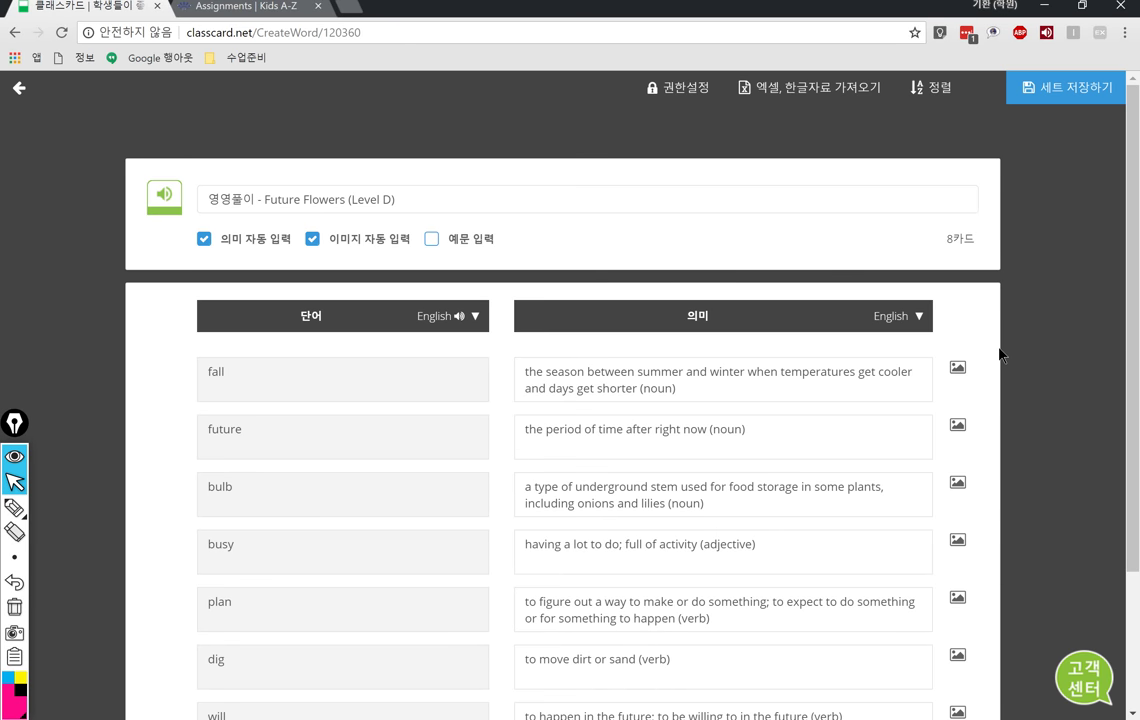
click(1058, 99)
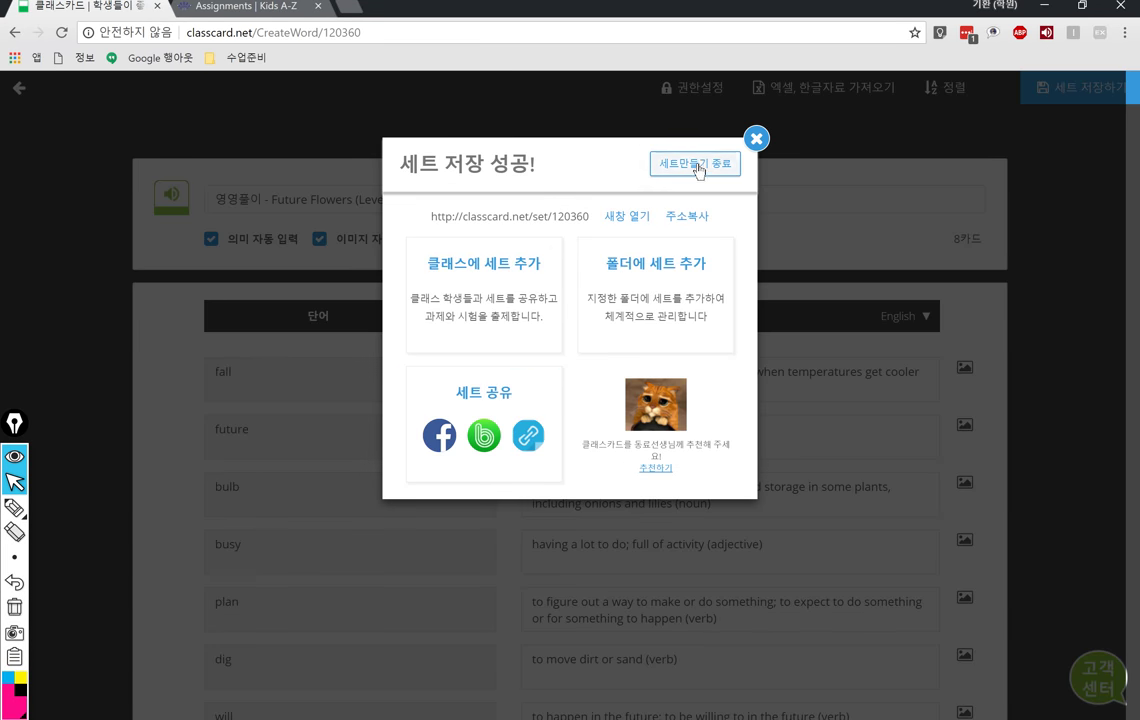
click(695, 111)
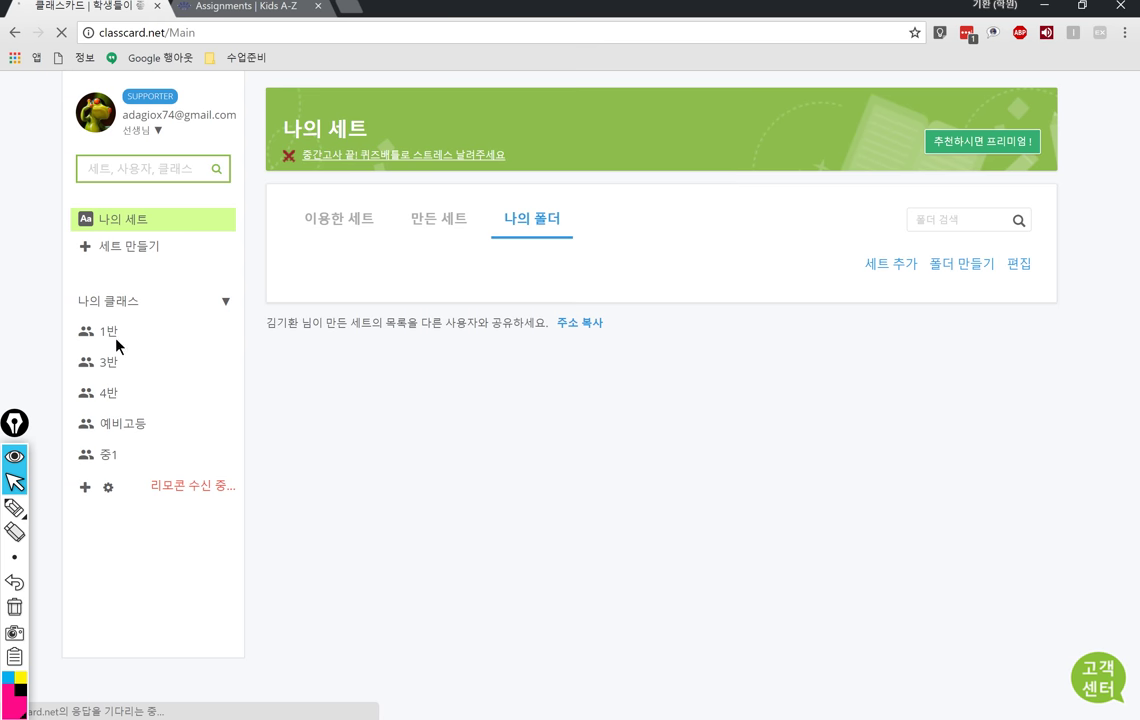
Step: Open the class 3반 from the list of own classes
click(106, 363)
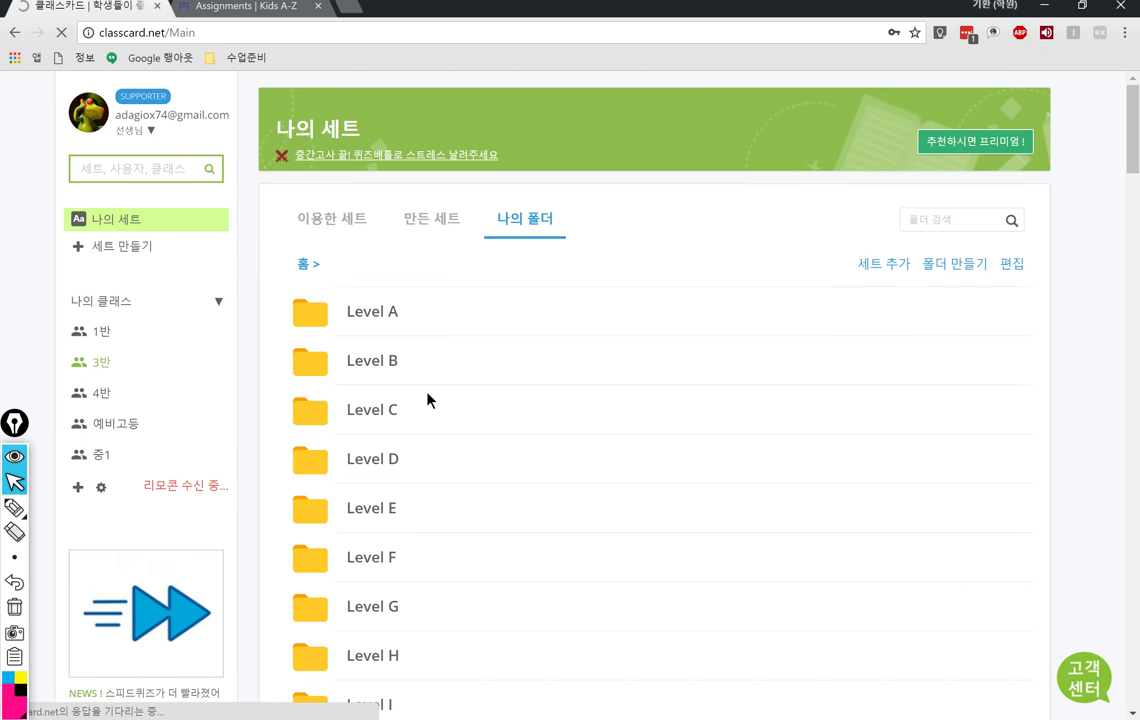